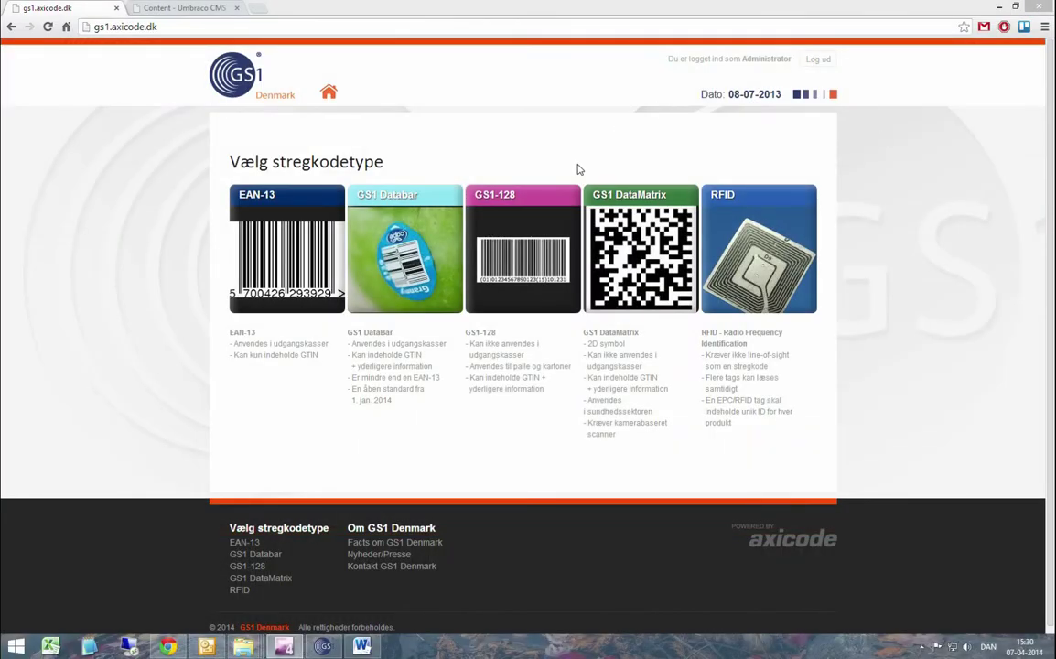
- Run the GS1-128 scan demo from the barcode type overview and acknowledge the scanned label's result
{"action": "left_click", "coordinate": [520, 207]}
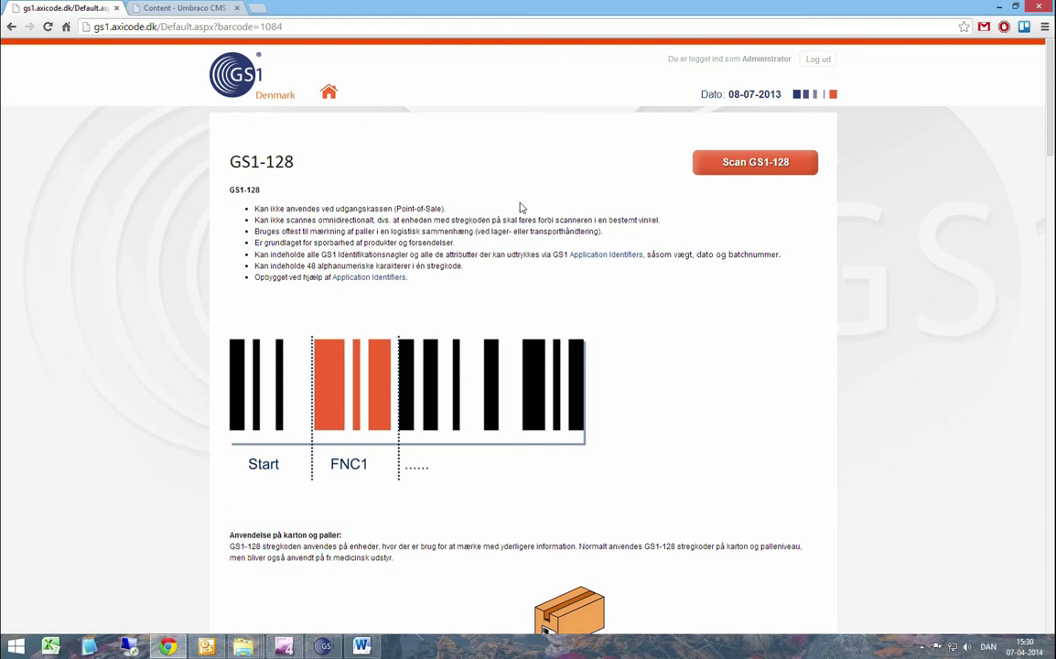
{"action": "left_click", "coordinate": [767, 160]}
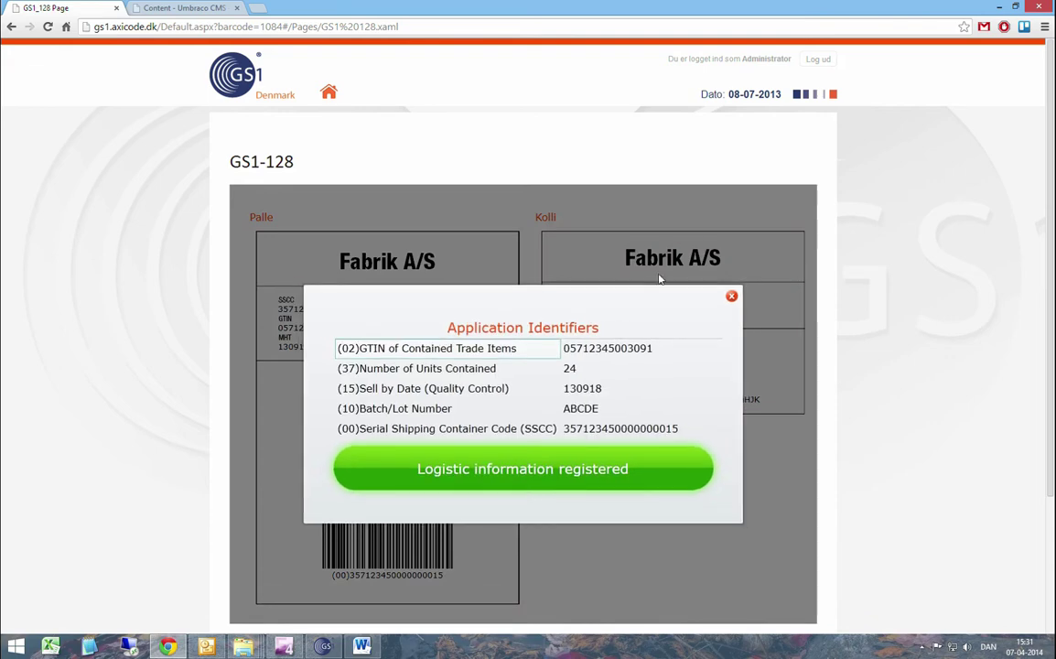
{"action": "left_click", "coordinate": [550, 470]}
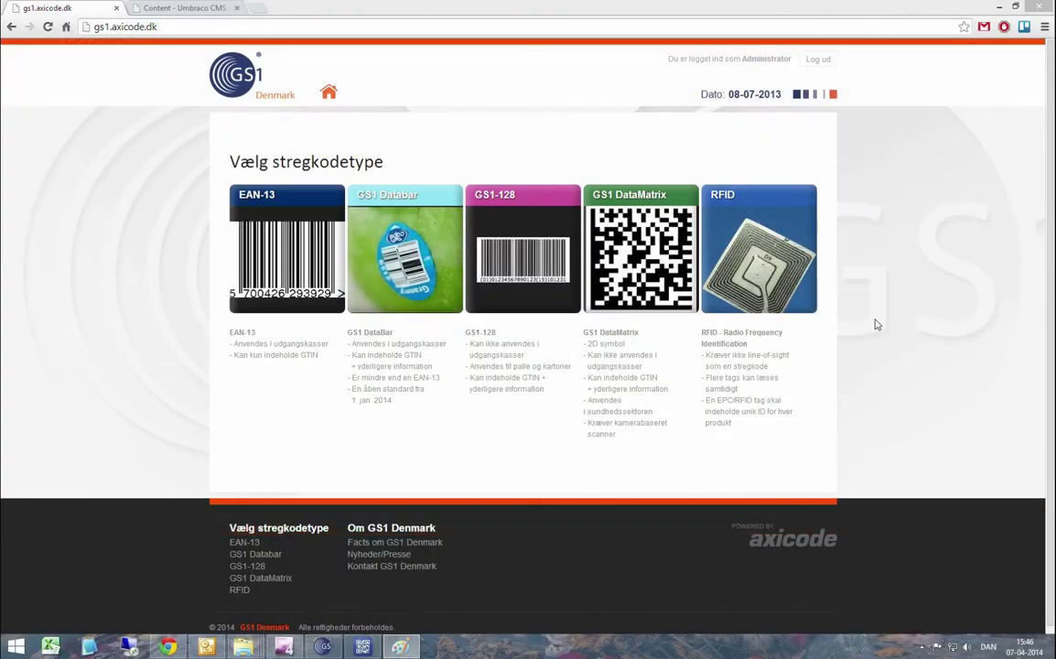
- Open the GS1 DataMatrix information page and read through its content down to the quiet zones section
{"action": "left_click", "coordinate": [661, 211]}
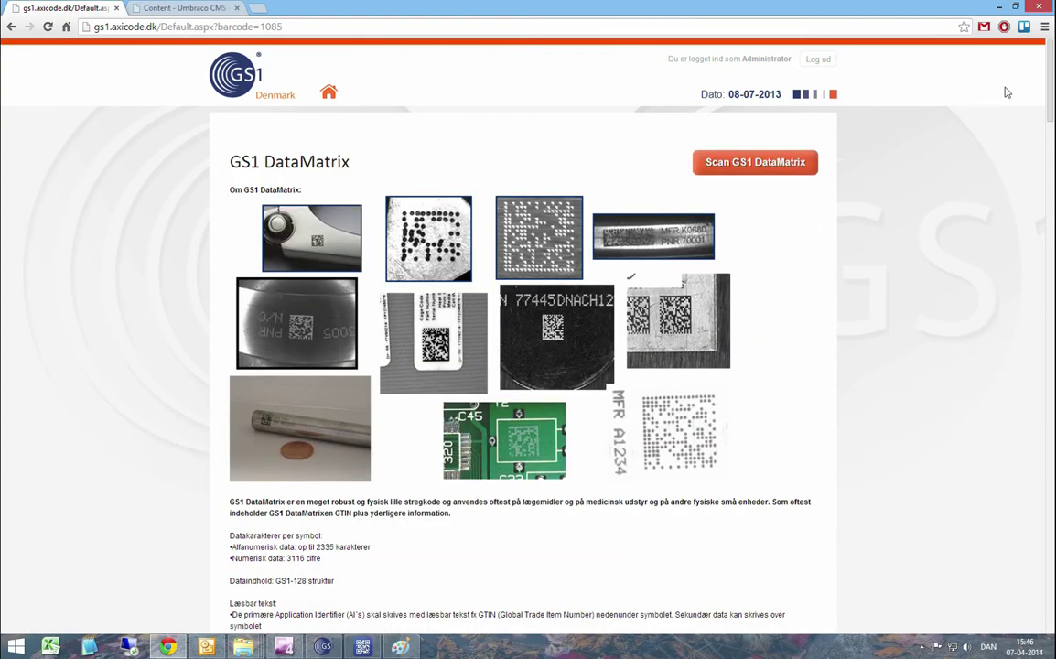
{"action": "scroll", "coordinate": [1007, 94], "scroll_direction": "down", "scroll_amount": 3}
{"action": "scroll", "coordinate": [528, 347], "scroll_direction": "down", "scroll_amount": 10}
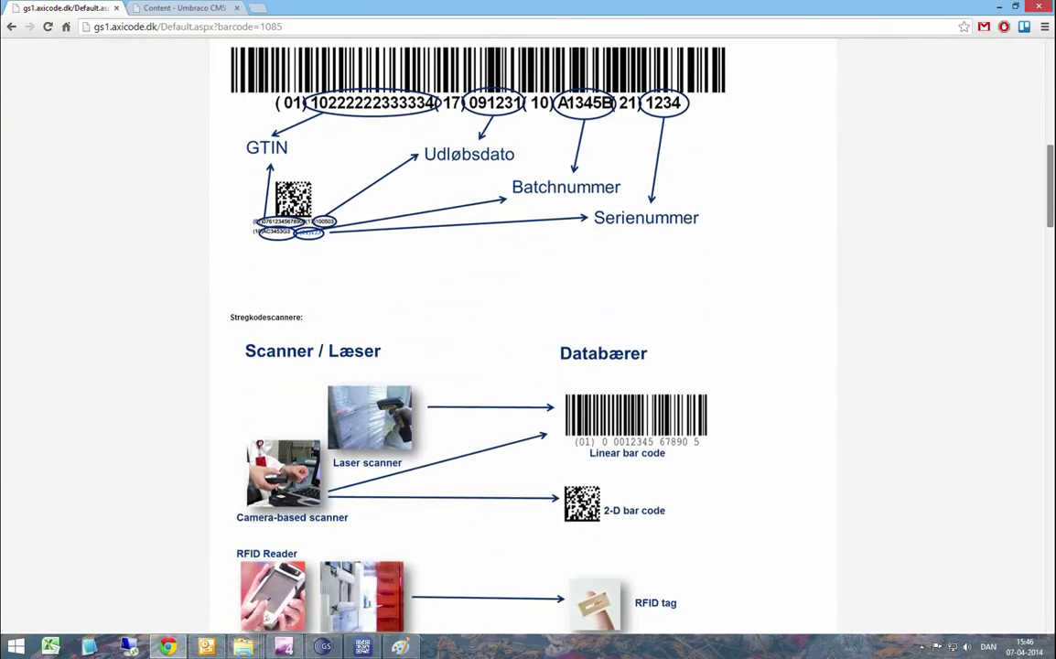
{"action": "scroll", "coordinate": [528, 347], "scroll_direction": "down", "scroll_amount": 4}
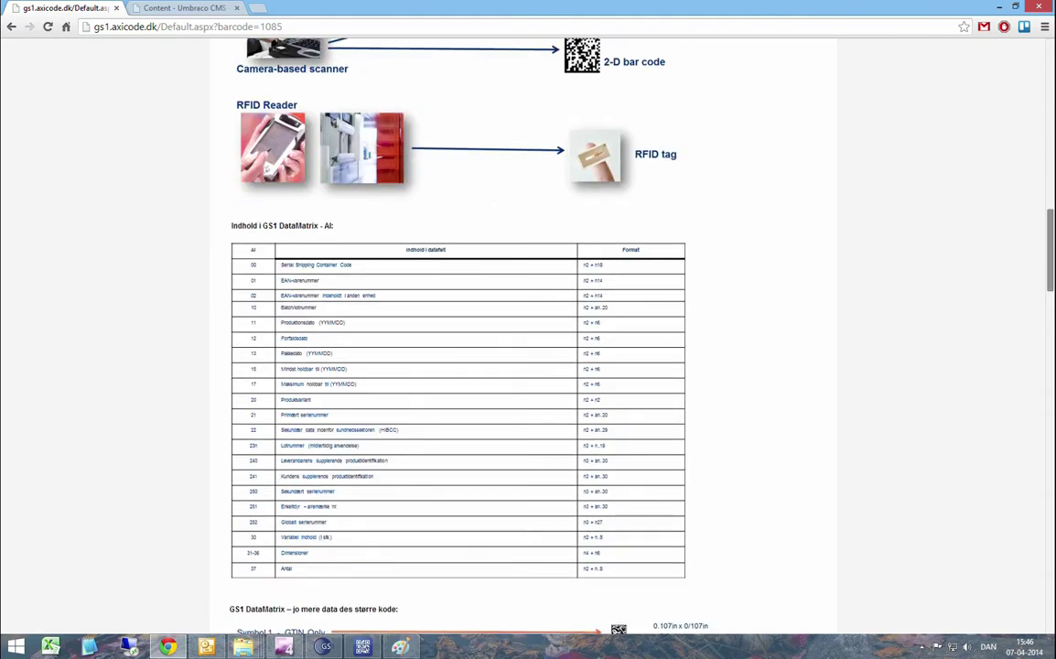
{"action": "scroll", "coordinate": [528, 348], "scroll_direction": "down", "scroll_amount": 8}
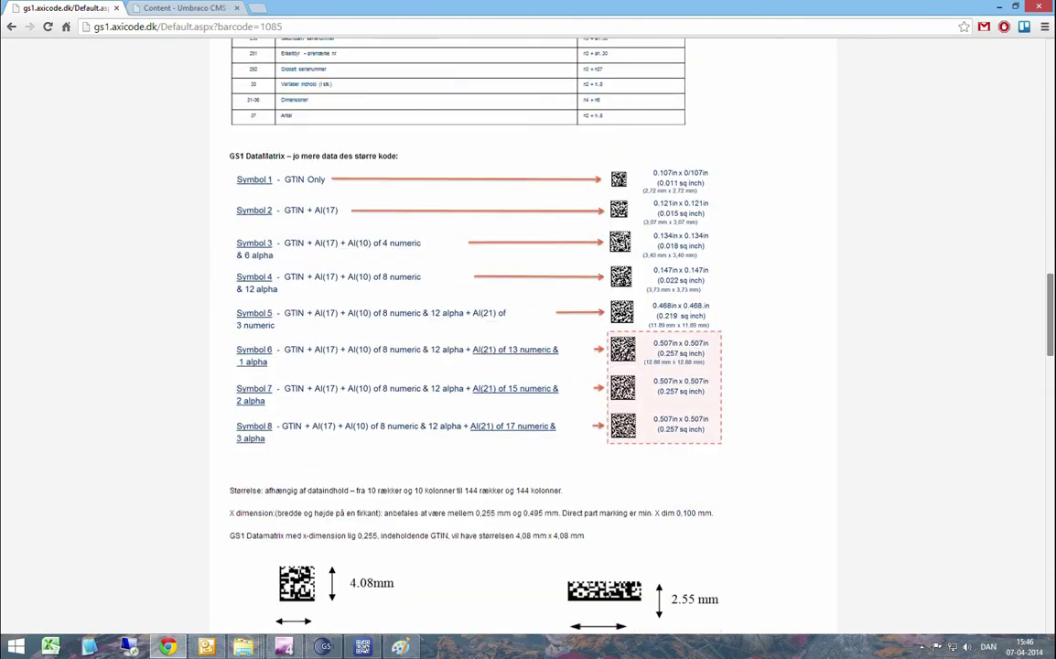
{"action": "scroll", "coordinate": [1009, 524], "scroll_direction": "down", "scroll_amount": 10}
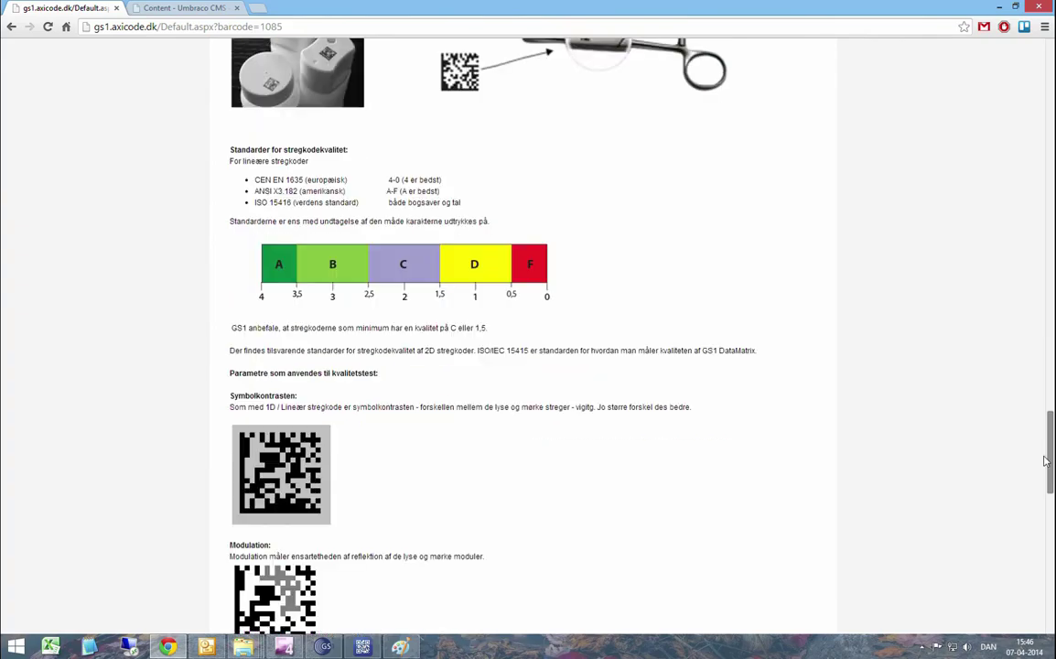
{"action": "scroll", "coordinate": [1009, 524], "scroll_direction": "down", "scroll_amount": 6}
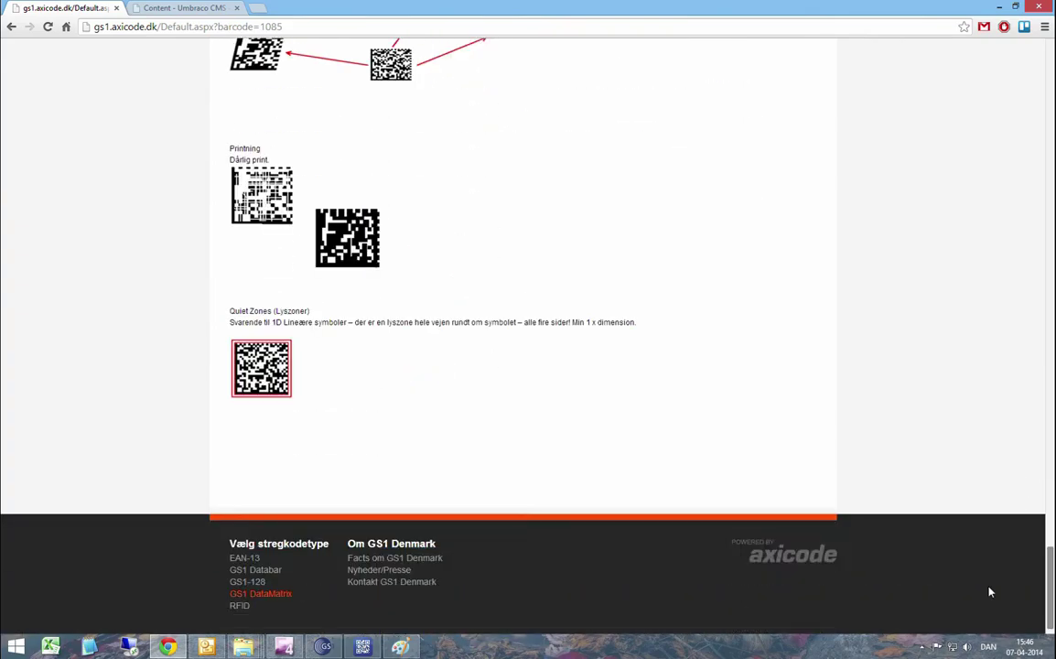
{"action": "scroll", "coordinate": [987, 590], "scroll_direction": "up", "scroll_amount": 13}
{"action": "scroll", "coordinate": [987, 398], "scroll_direction": "up", "scroll_amount": 20}
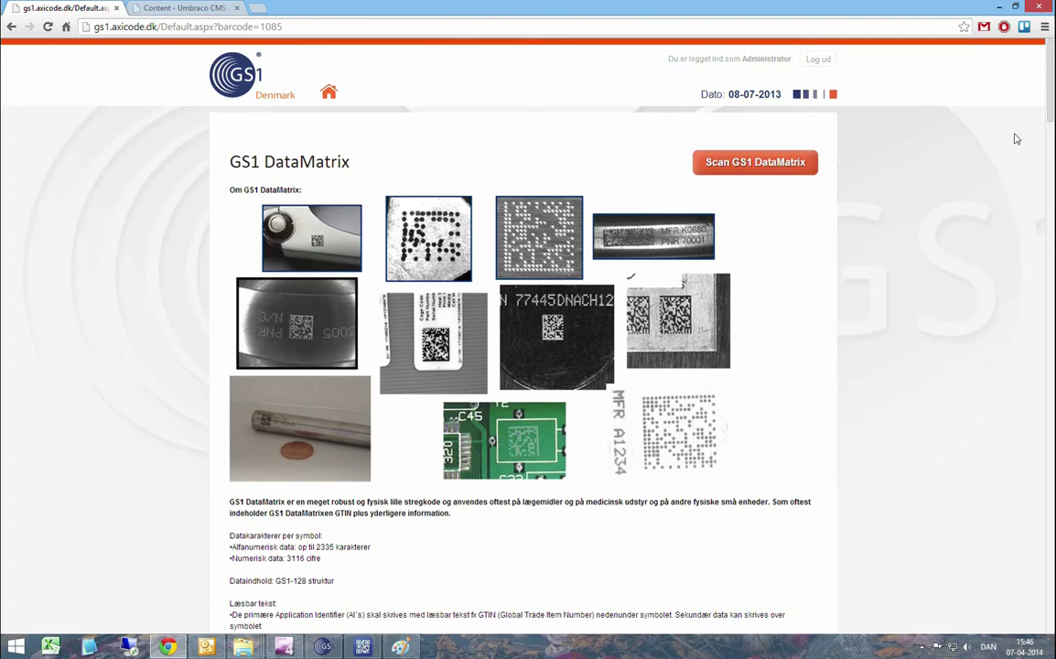
- Start the GS1 DataMatrix scan demo and acknowledge the results of the two scanned products
{"action": "left_click", "coordinate": [742, 162]}
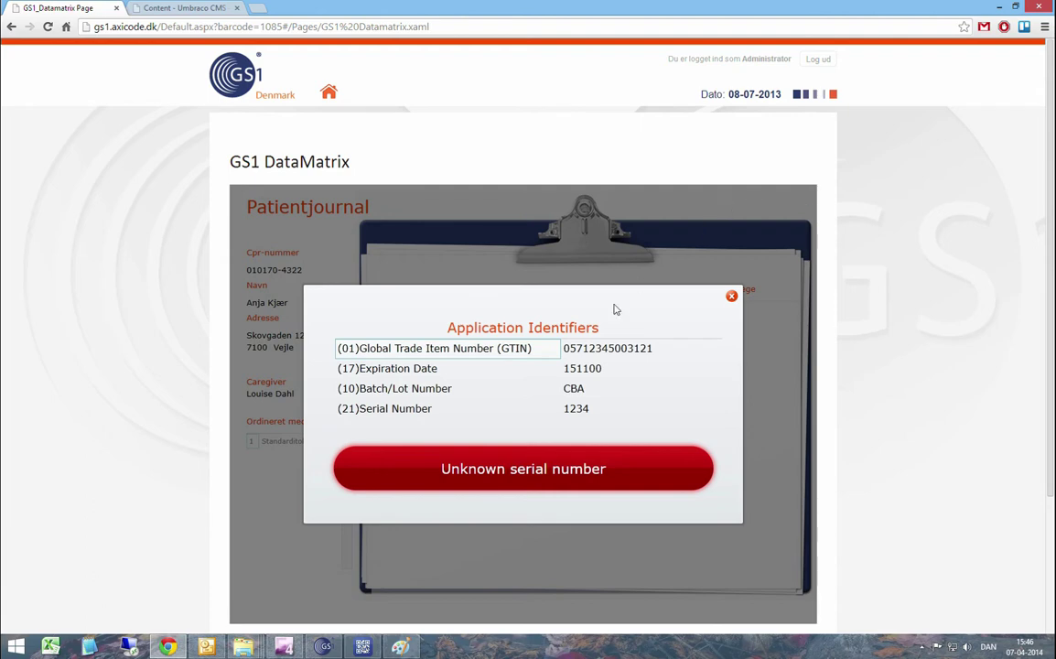
{"action": "left_click", "coordinate": [631, 457]}
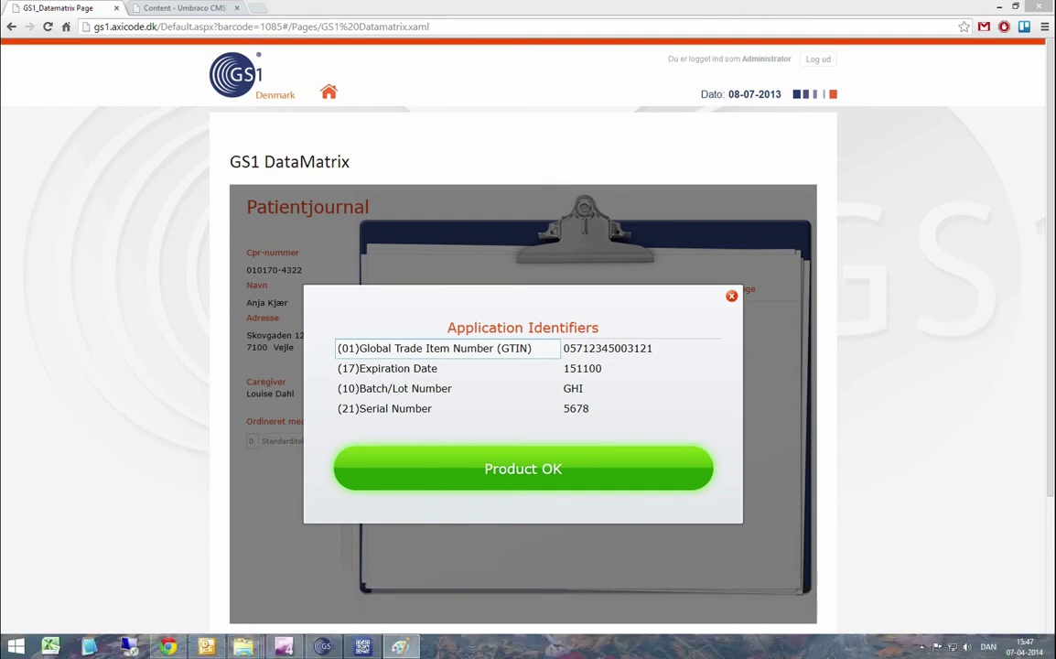
{"action": "left_click", "coordinate": [519, 465]}
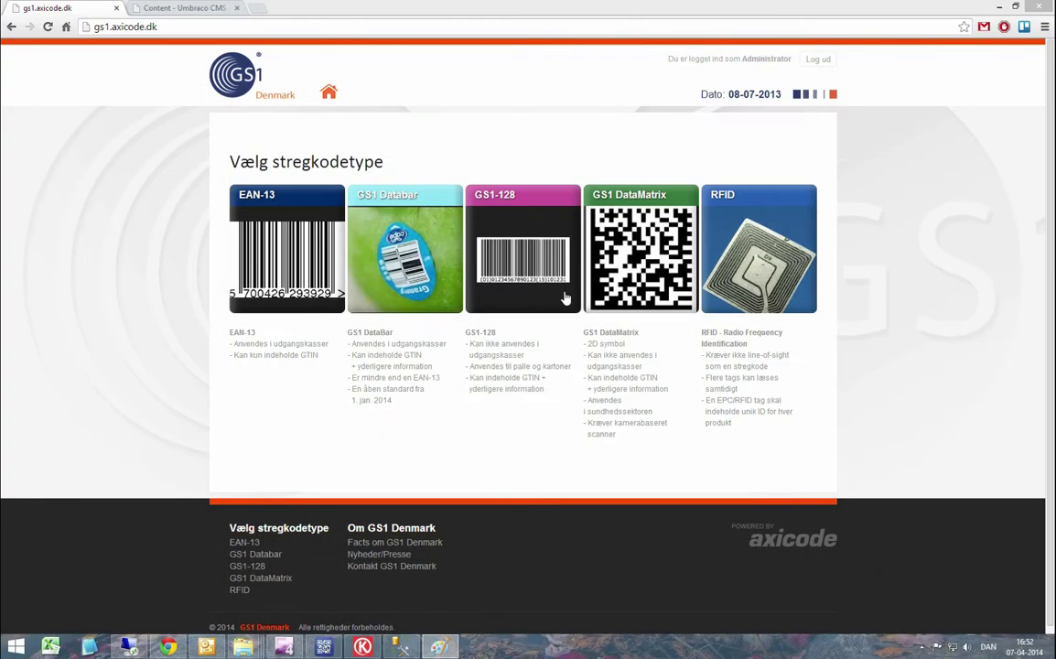
- Run the RFID scan demo from the barcode type overview and acknowledge the registered units
{"action": "left_click", "coordinate": [723, 206]}
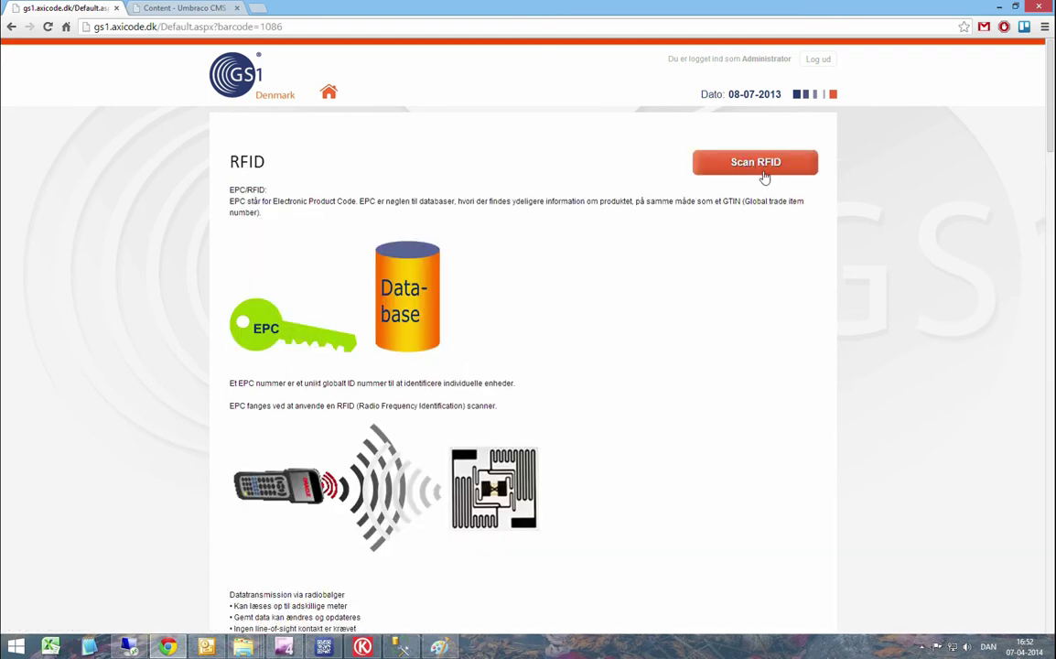
{"action": "left_click", "coordinate": [756, 163]}
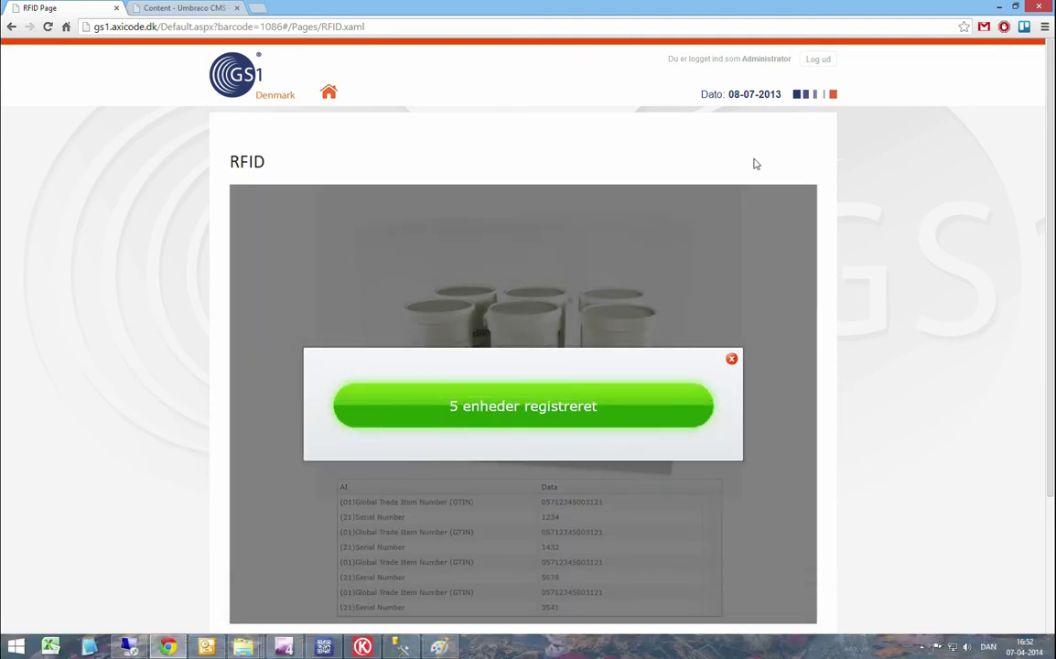
{"action": "left_click", "coordinate": [606, 395]}
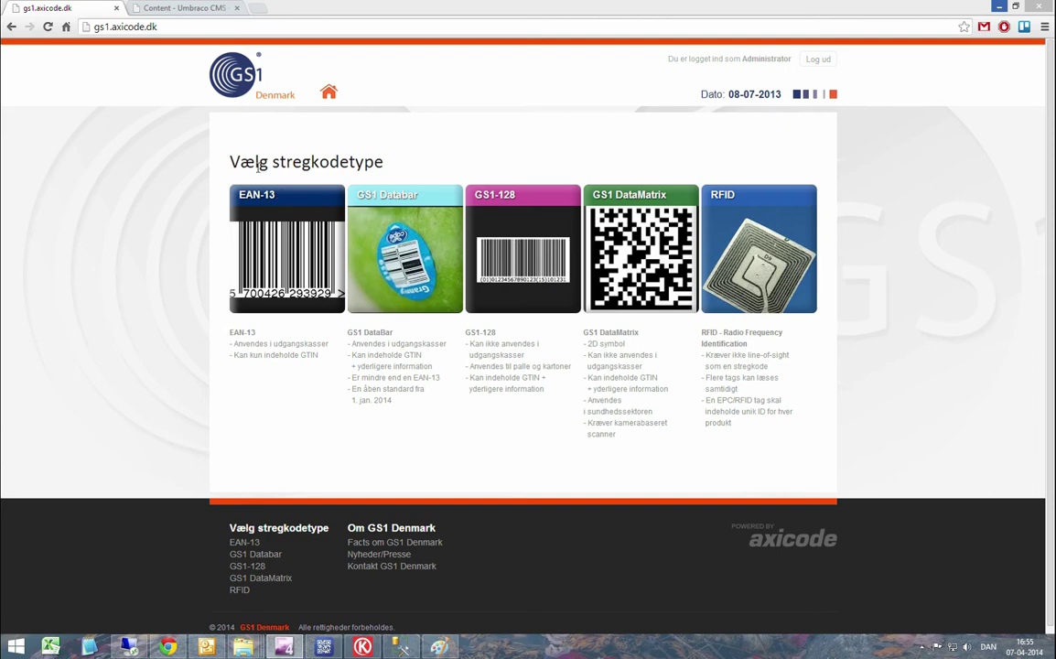
- Switch to the Umbraco CMS and set the EAN-13 item's background colour (Baggrundsfarve) to olive green 666C3E
{"action": "left_click", "coordinate": [177, 7]}
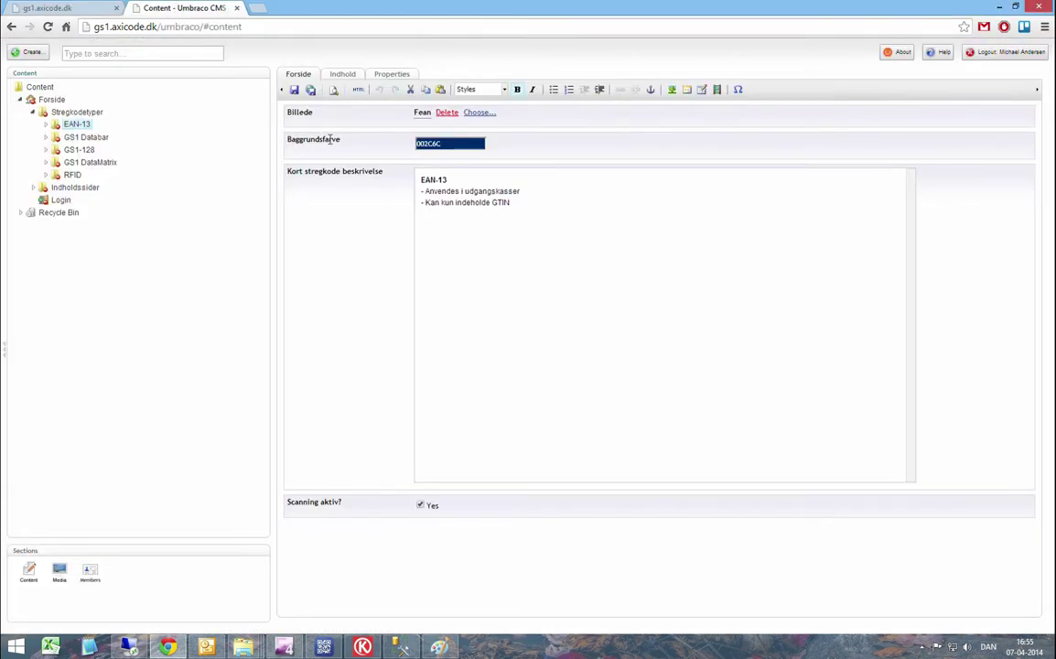
{"action": "left_click", "coordinate": [455, 142]}
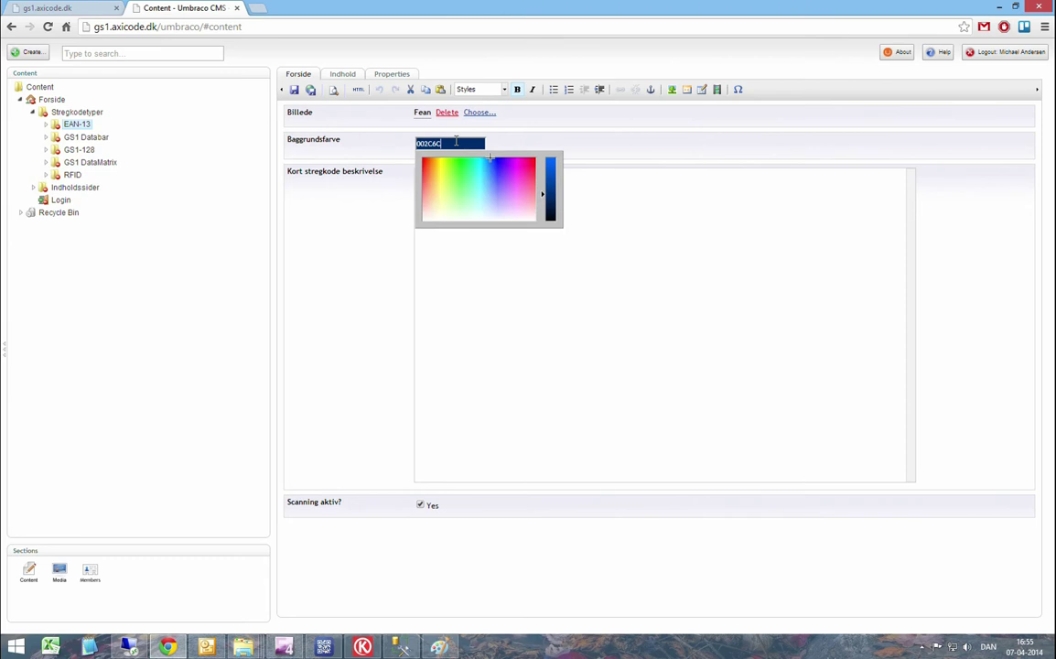
{"action": "left_click", "coordinate": [447, 188]}
{"action": "left_click_drag", "start_coordinate": [447, 188], "coordinate": [442, 193]}
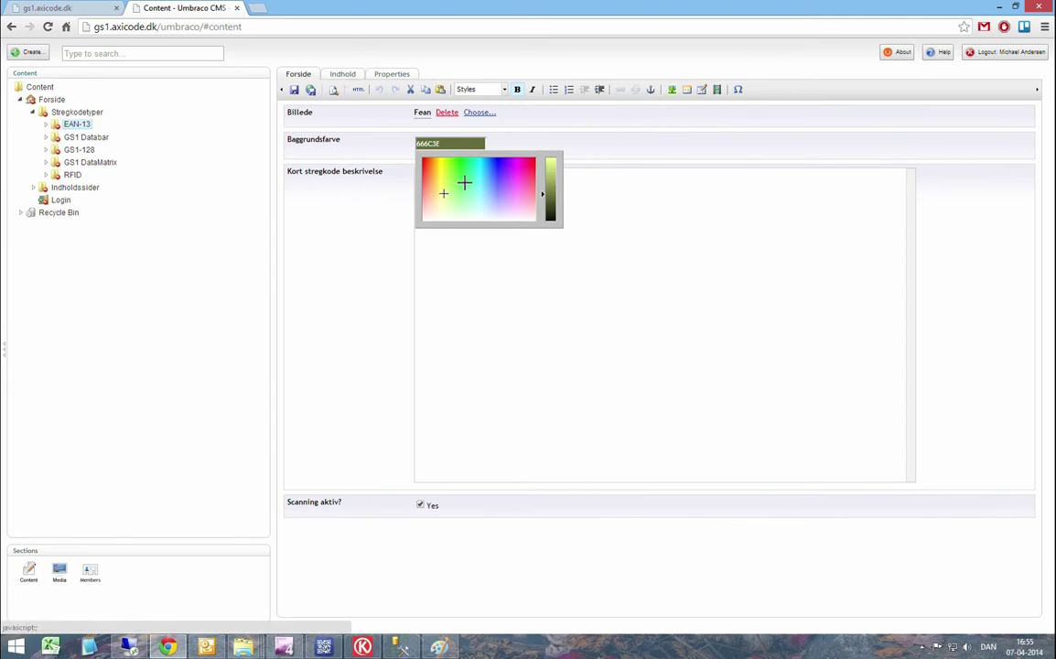
- Add a line reading "TEST" directly below the "Anvendelse:" heading in the EAN-13 content description
{"action": "left_click", "coordinate": [342, 74]}
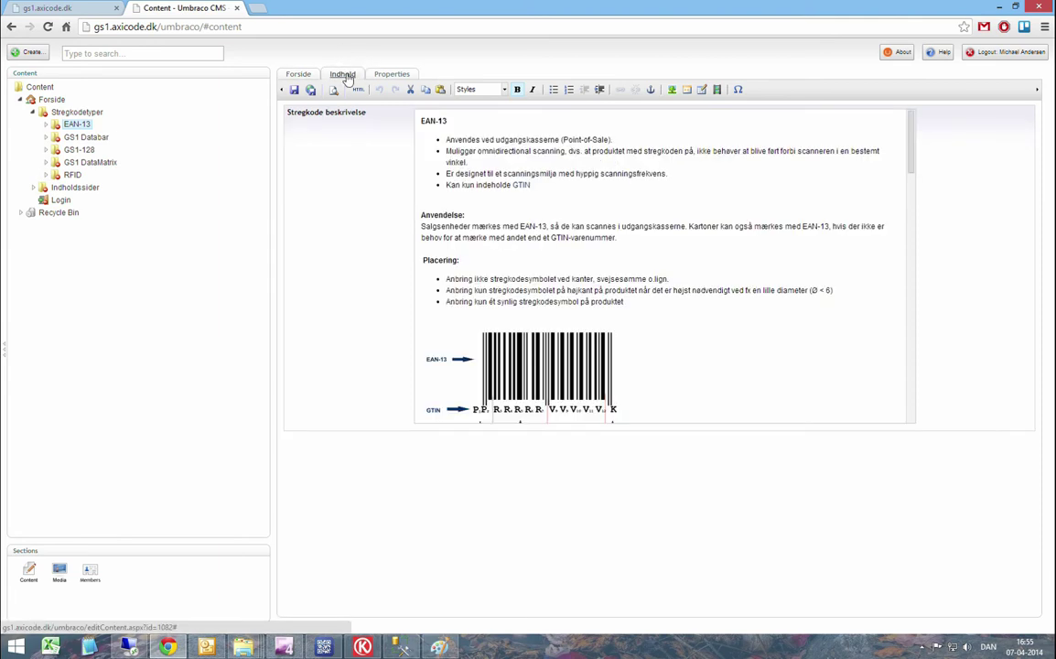
{"action": "left_click", "coordinate": [482, 213]}
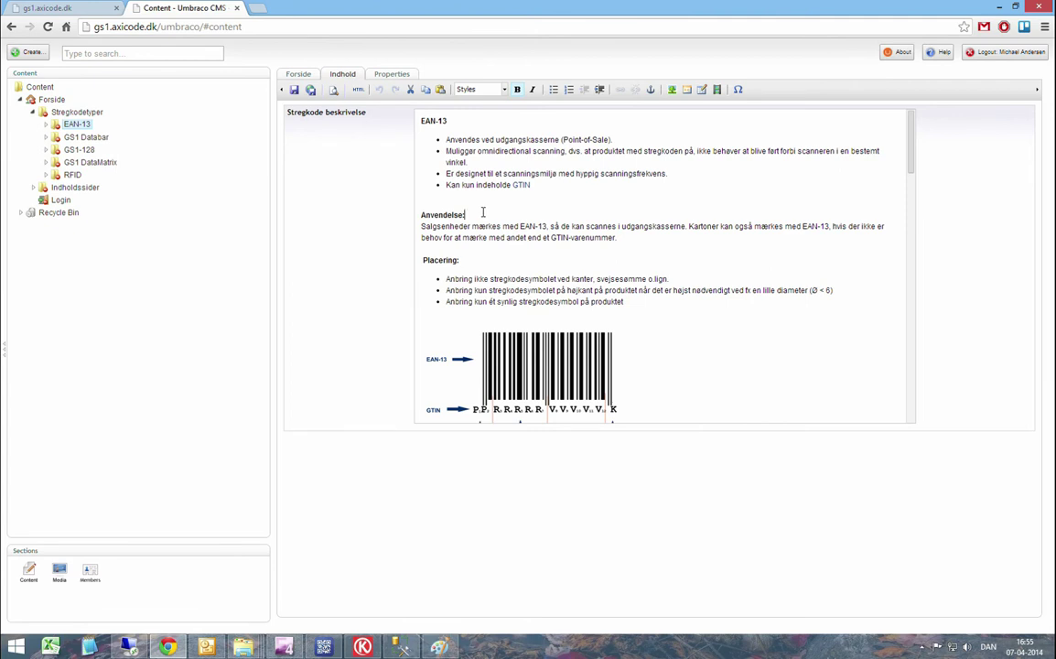
{"action": "key", "text": "Up"}
{"action": "type", "text": "TEST"}
{"action": "key", "text": "Left"}
{"action": "key", "text": "Left"}
{"action": "key", "text": "Left"}
{"action": "key", "text": "Left"}
{"action": "key", "text": "Return"}
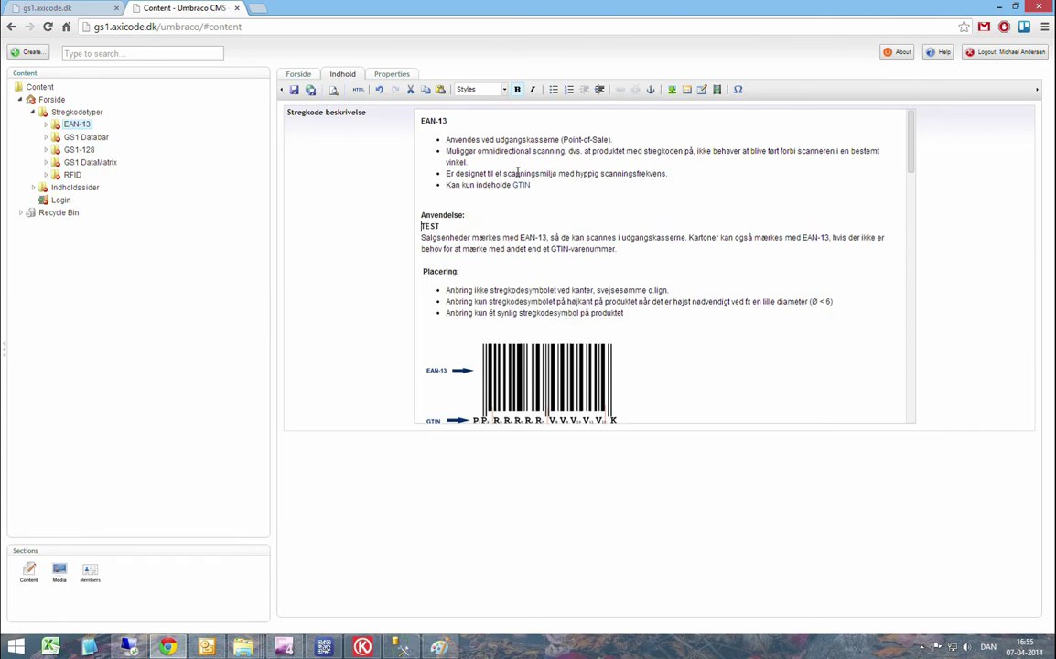
- Insert a blank line after "TEST" in the EAN-13 description, and save and publish the page
{"action": "key", "text": "Right"}
{"action": "key", "text": "Right"}
{"action": "key", "text": "Right"}
{"action": "key", "text": "Right"}
{"action": "key", "text": "Return"}
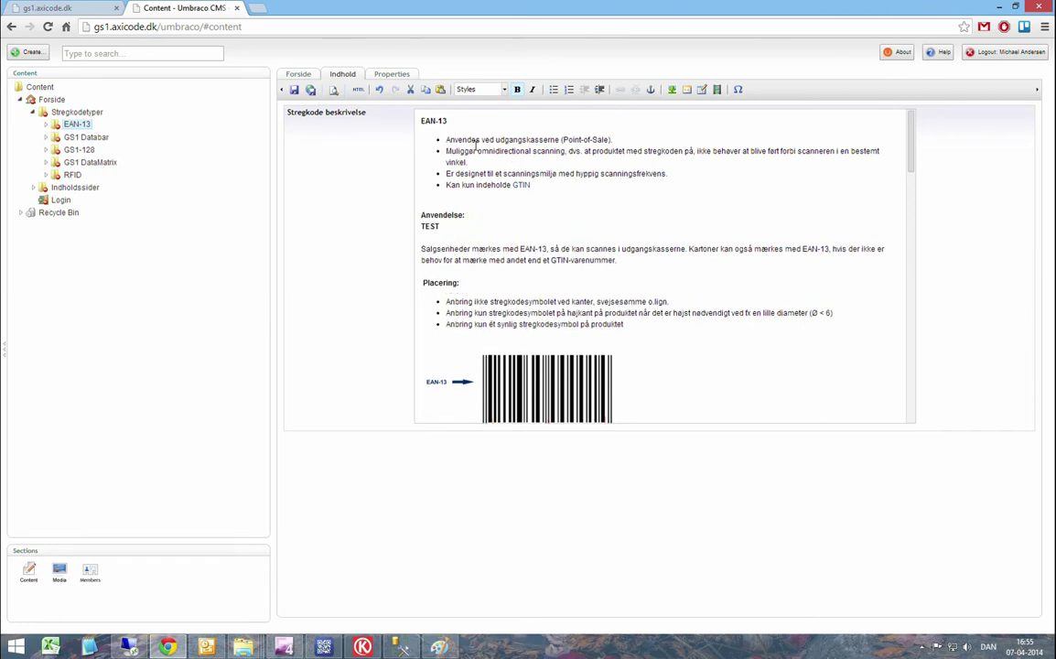
{"action": "left_click", "coordinate": [310, 90]}
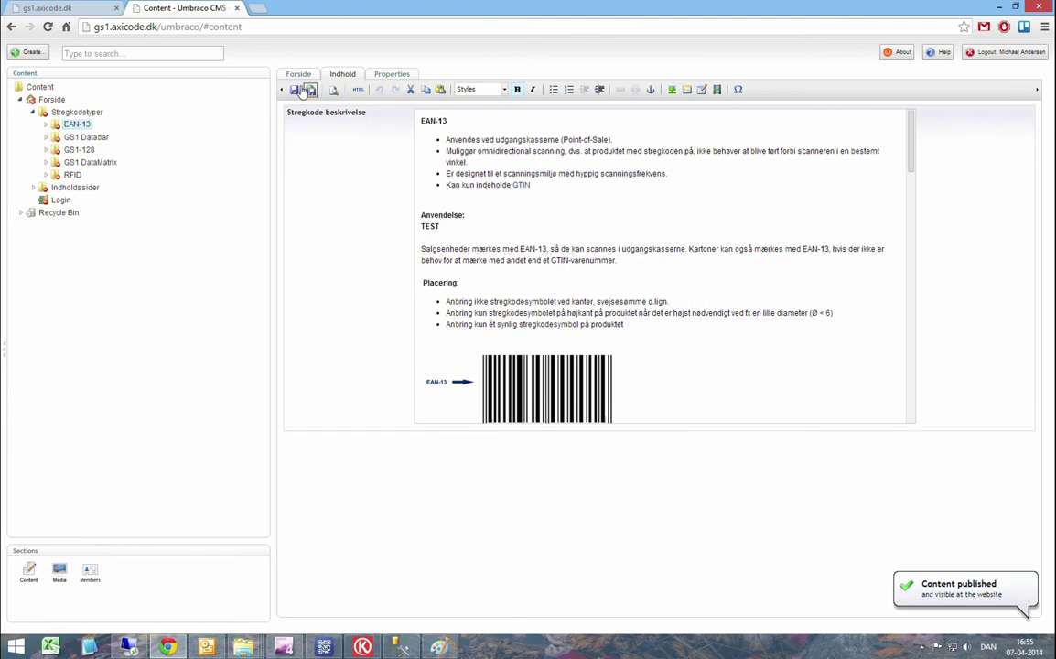
- Reload the GS1 website and check the new "TEST" line under "Anvendelse:" on the EAN-13 page
{"action": "left_click", "coordinate": [55, 7]}
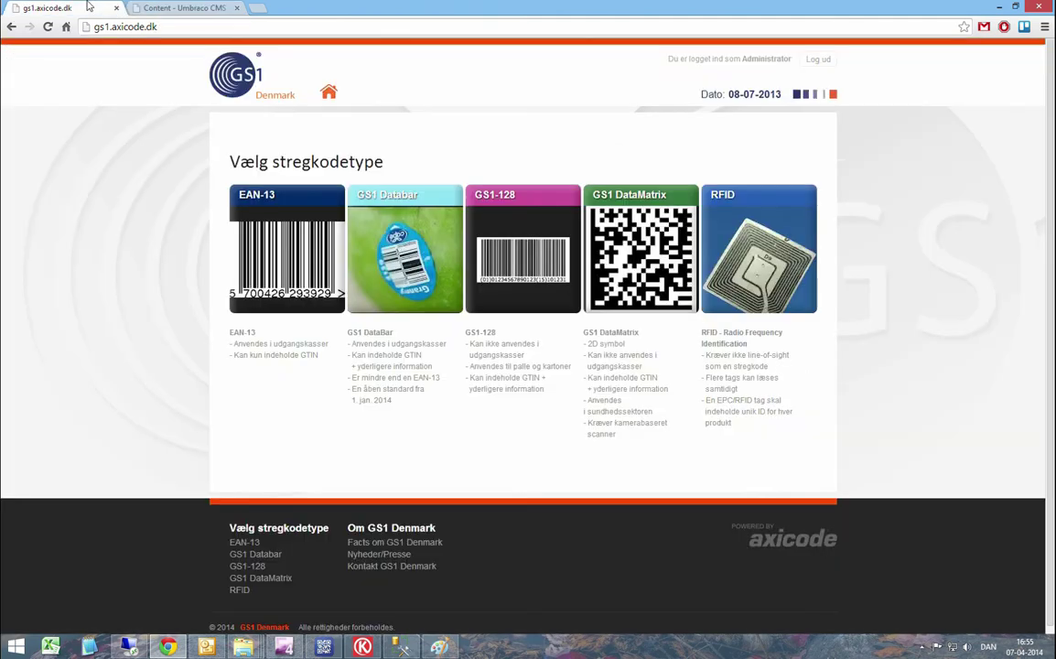
{"action": "key", "text": "F5"}
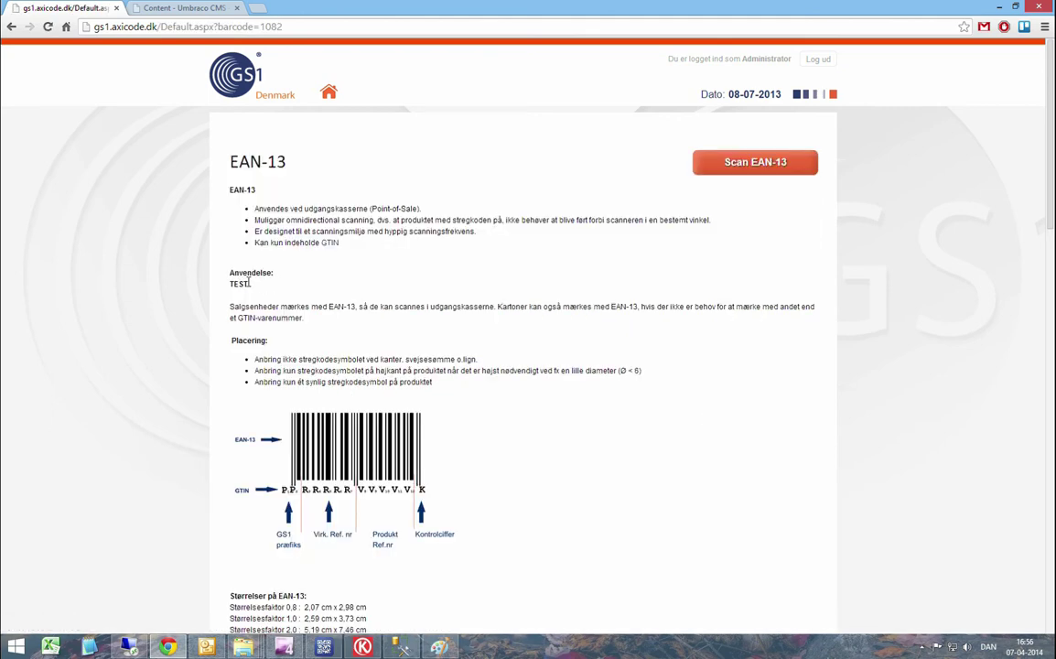
{"action": "left_click_drag", "start_coordinate": [249, 287], "coordinate": [224, 287]}
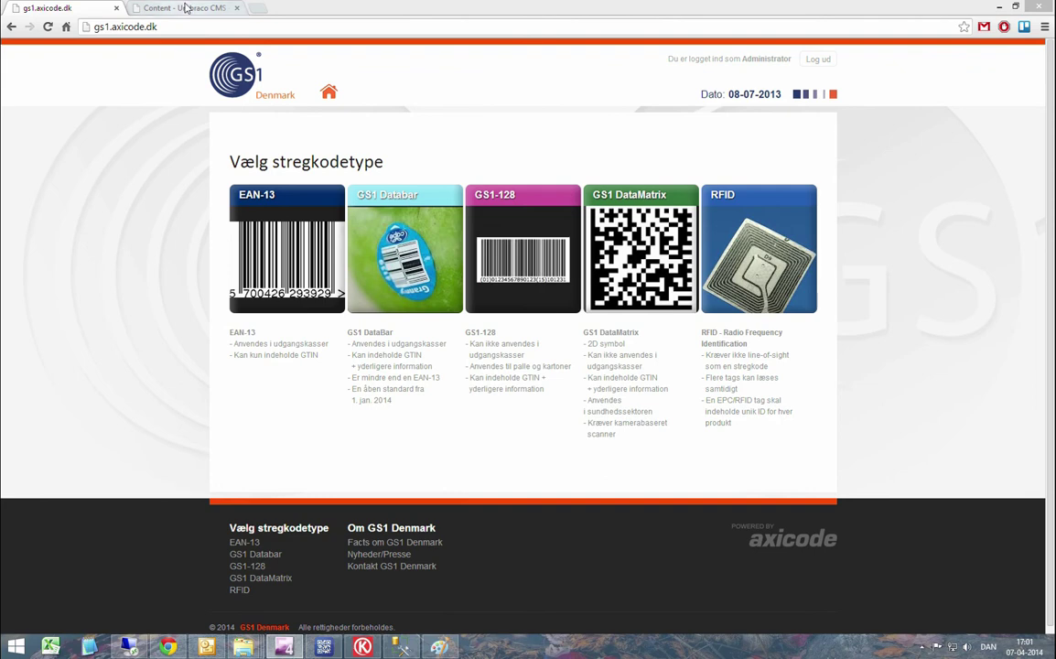
- In the CMS, insert the EAN13_opbygning picture with width 200 below the text of the EAN-13 short front page description
{"action": "left_click", "coordinate": [186, 8]}
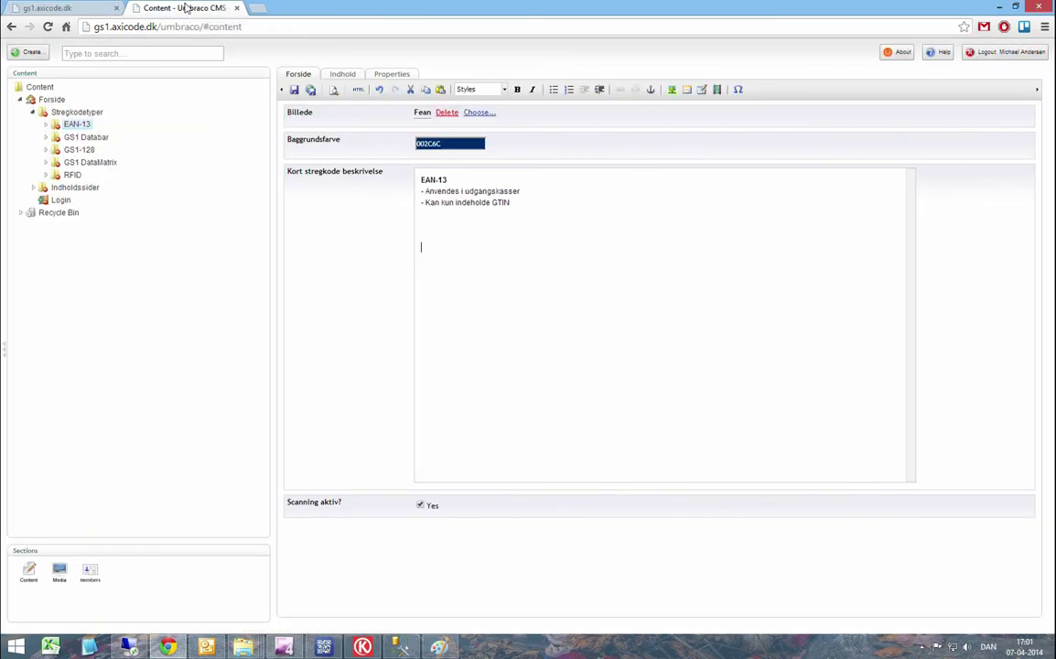
{"action": "left_click", "coordinate": [73, 125]}
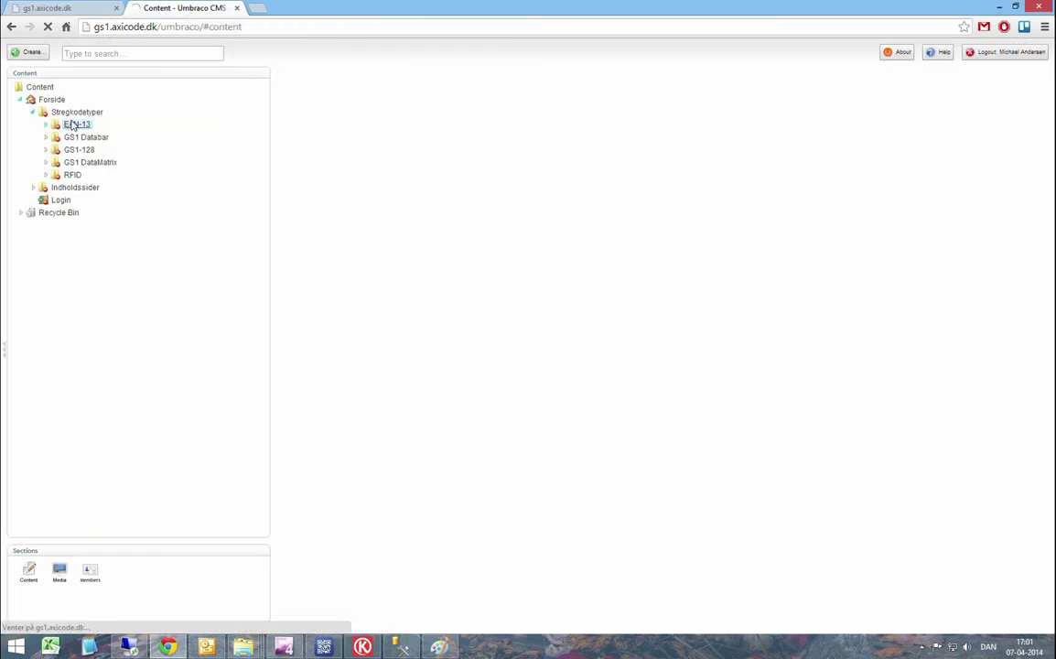
{"action": "left_click", "coordinate": [487, 202]}
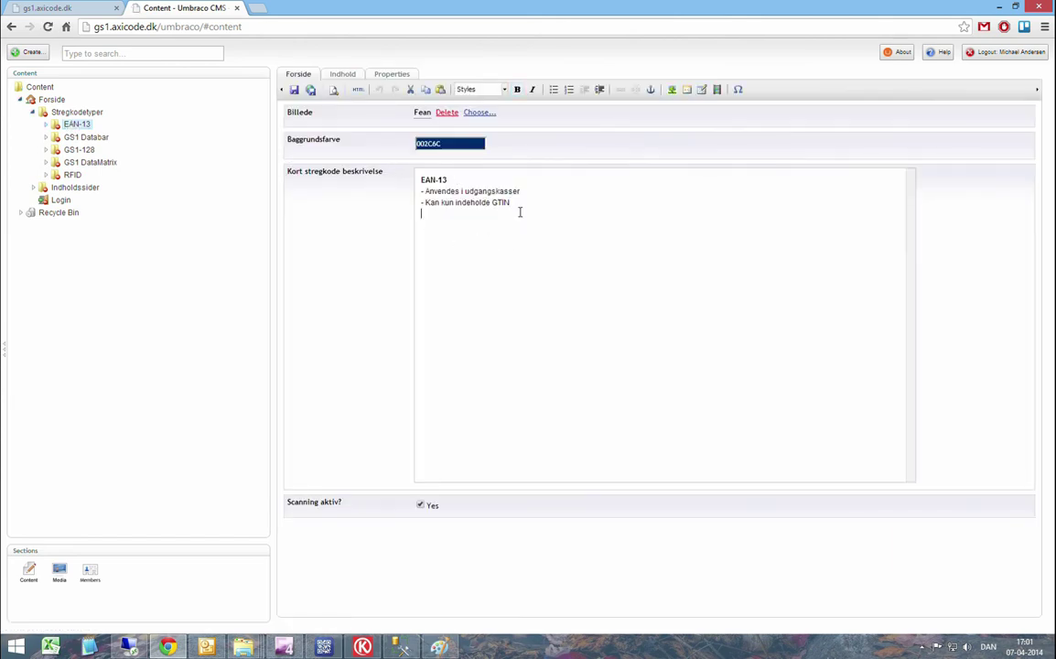
{"action": "right_click", "coordinate": [427, 238]}
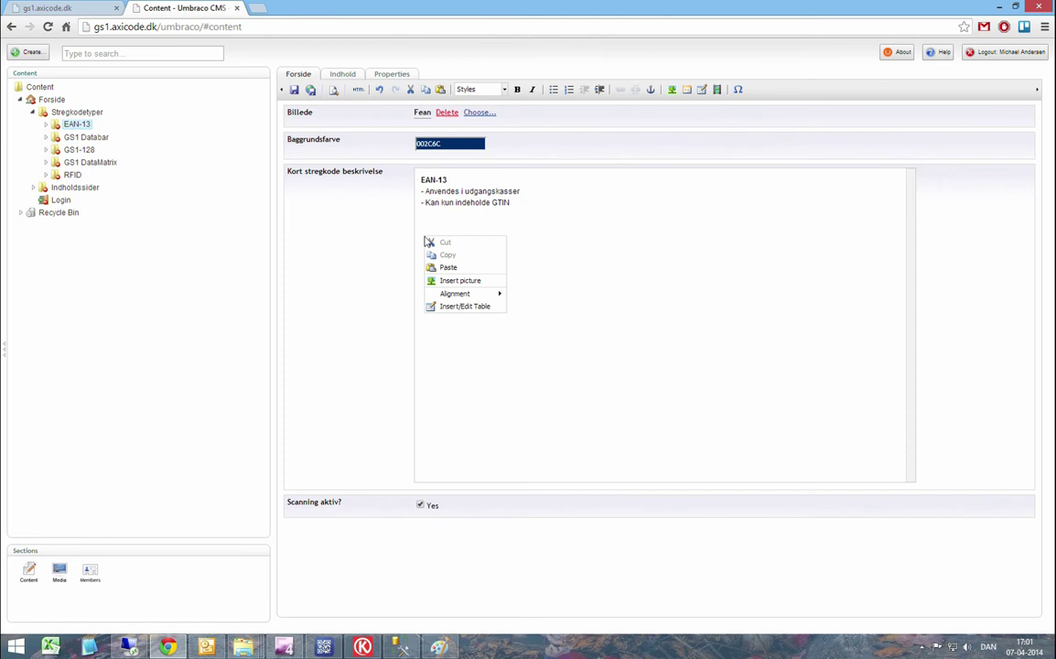
{"action": "left_click", "coordinate": [457, 280]}
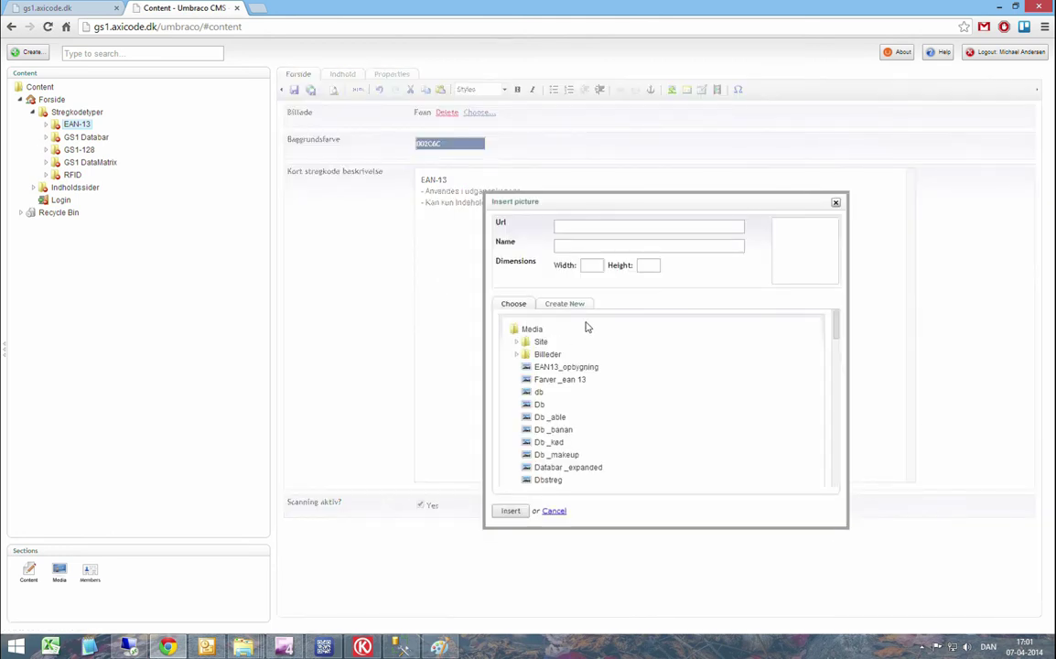
{"action": "left_click", "coordinate": [576, 368]}
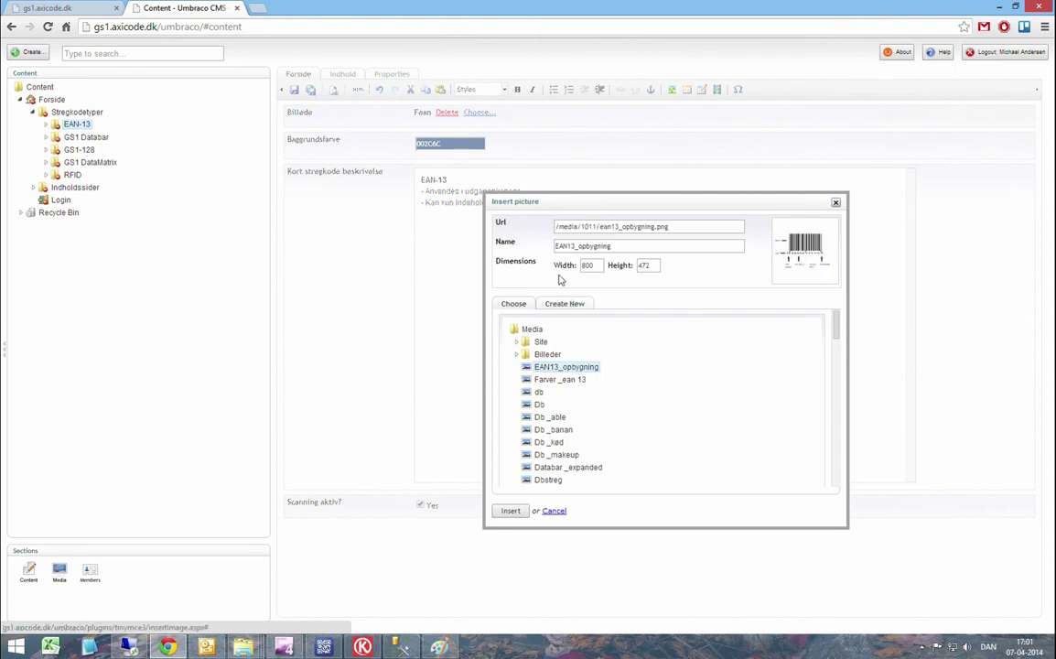
{"action": "double_click", "coordinate": [593, 265]}
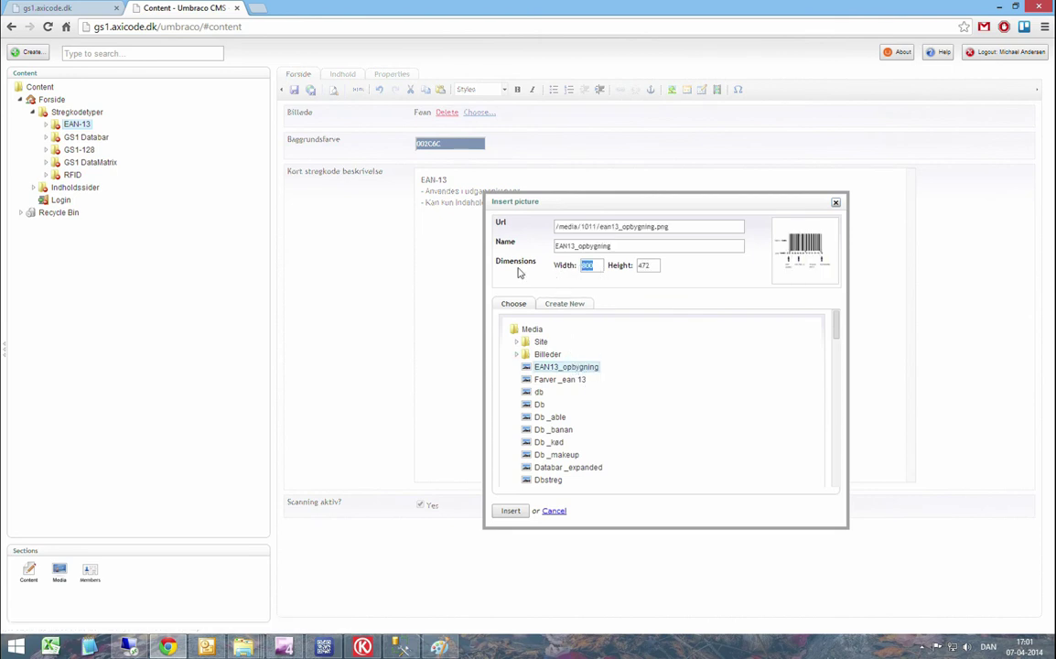
{"action": "type", "text": "200"}
{"action": "key", "text": "Tab"}
{"action": "left_click", "coordinate": [513, 513]}
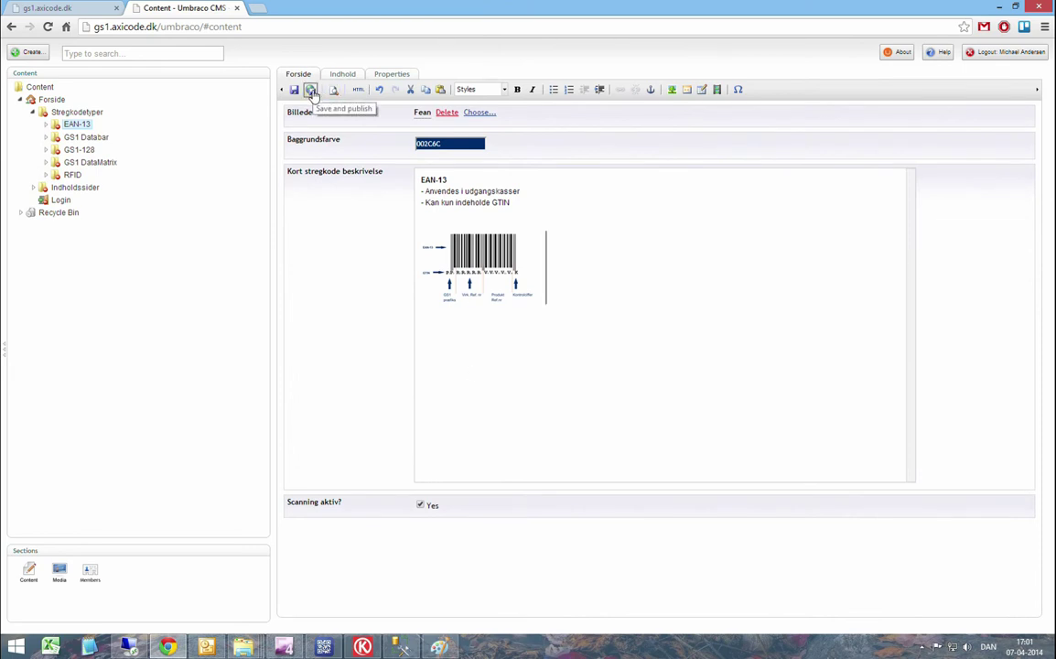
- Save and publish the EAN-13 page, and reload the GS1 website's front page to check the added picture
{"action": "left_click", "coordinate": [311, 91]}
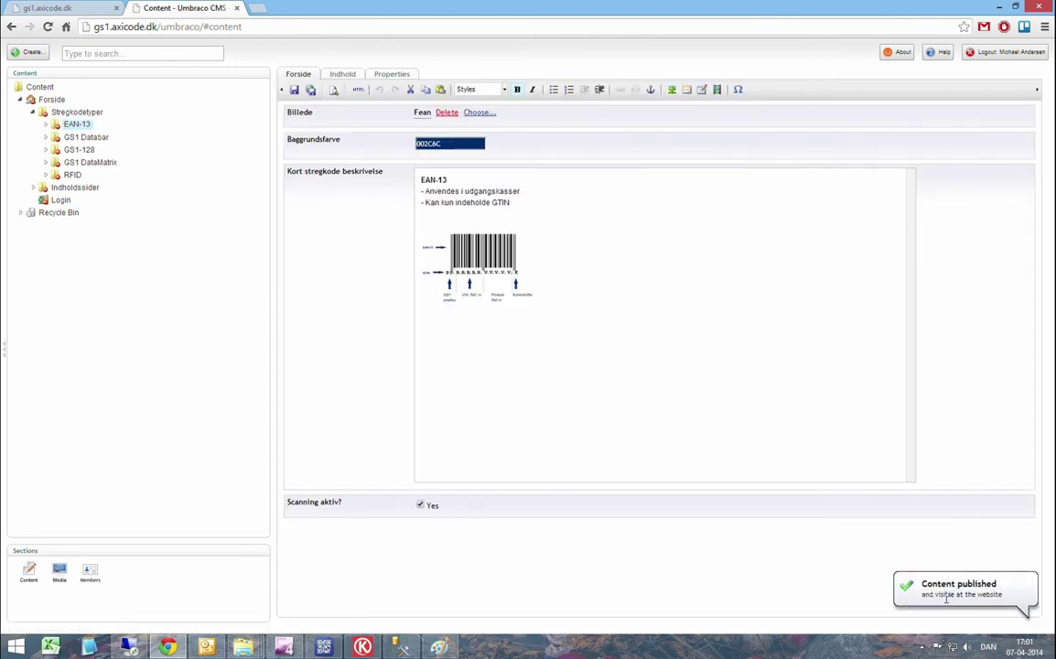
{"action": "left_click", "coordinate": [69, 11]}
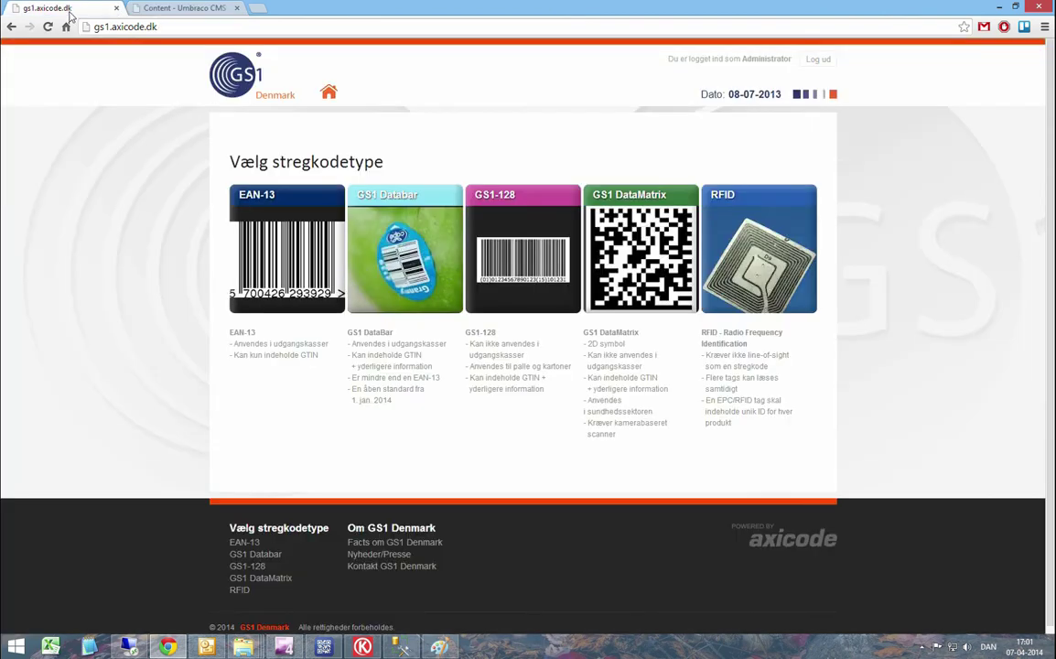
{"action": "left_click", "coordinate": [48, 27]}
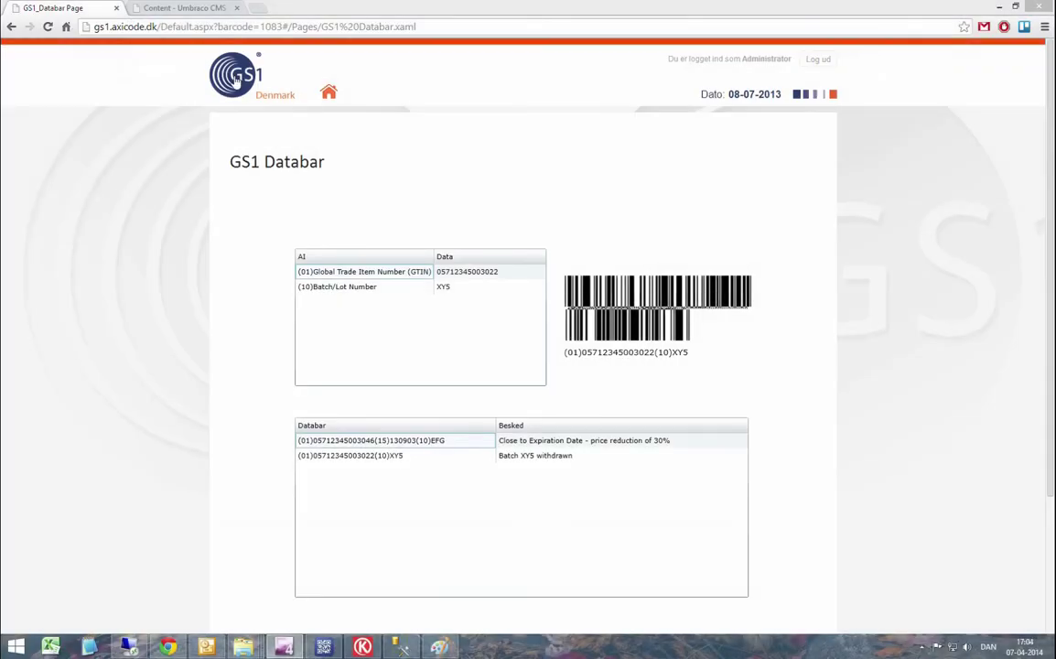
- In the CMS, set the "Besked - Udløbet" message of GS1 Databar's Axicode item to "TEST CMS", publish it, and return to the website
{"action": "left_click", "coordinate": [183, 9]}
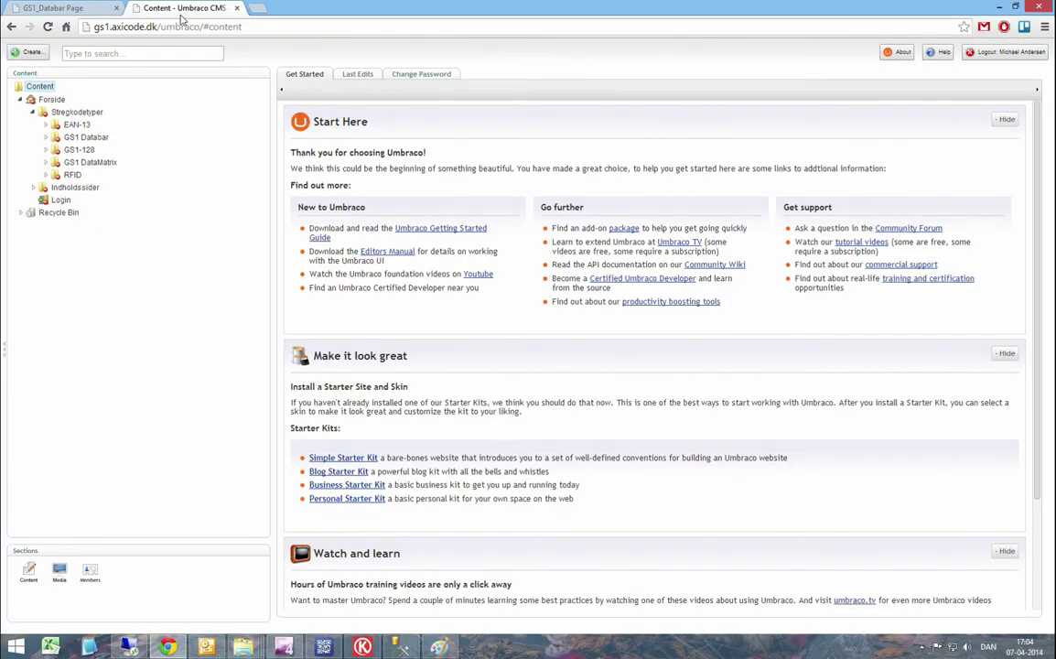
{"action": "left_click", "coordinate": [46, 137]}
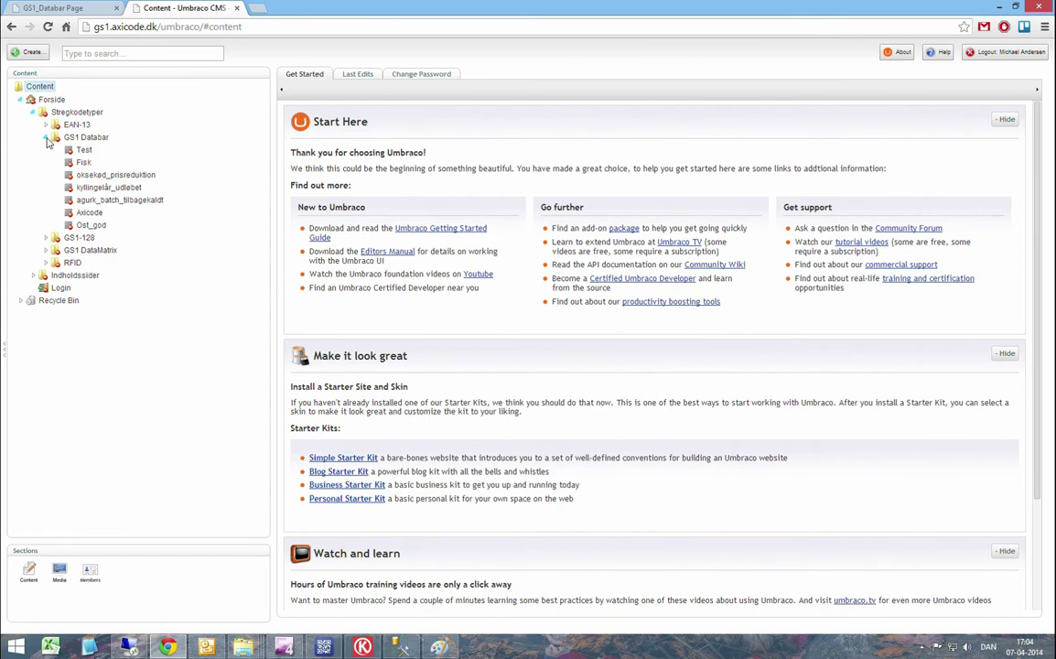
{"action": "left_click", "coordinate": [91, 213]}
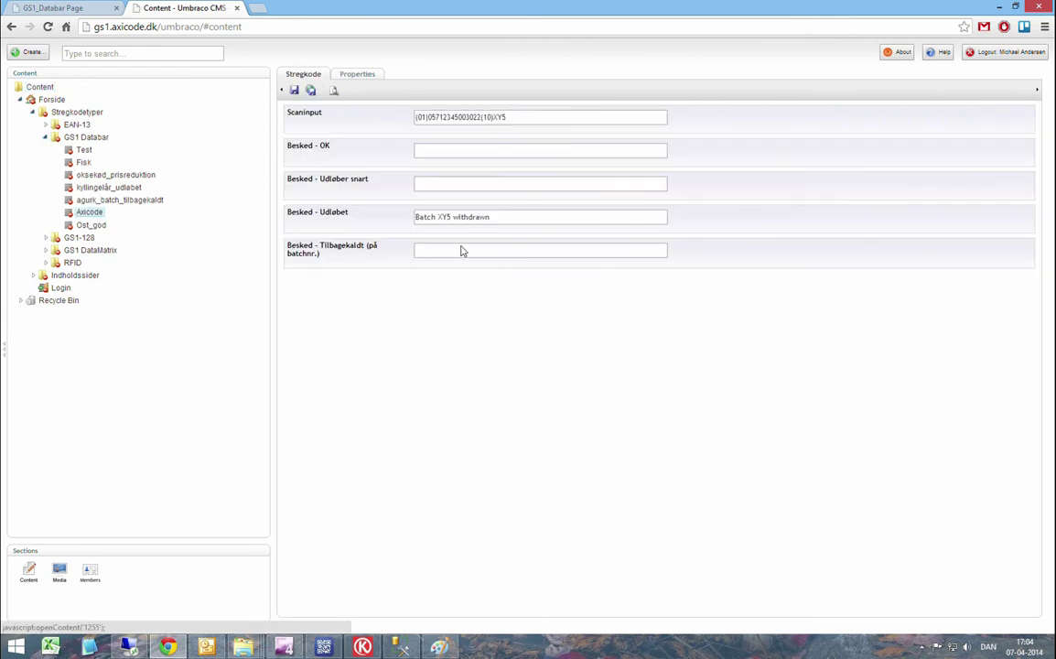
{"action": "left_click_drag", "start_coordinate": [502, 218], "coordinate": [368, 217]}
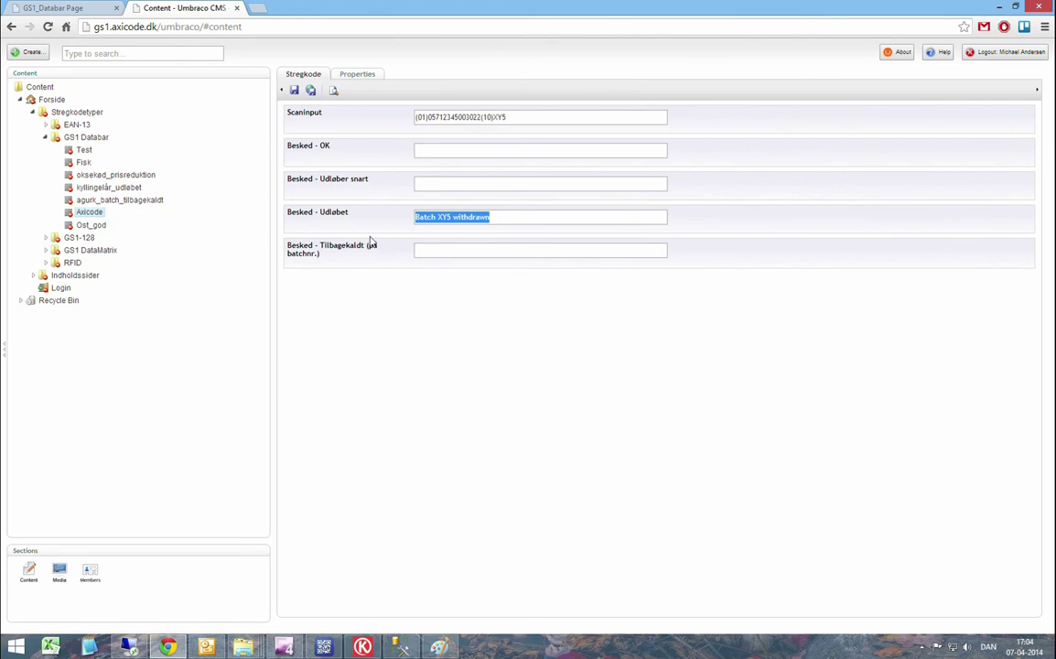
{"action": "type", "text": "TEST"}
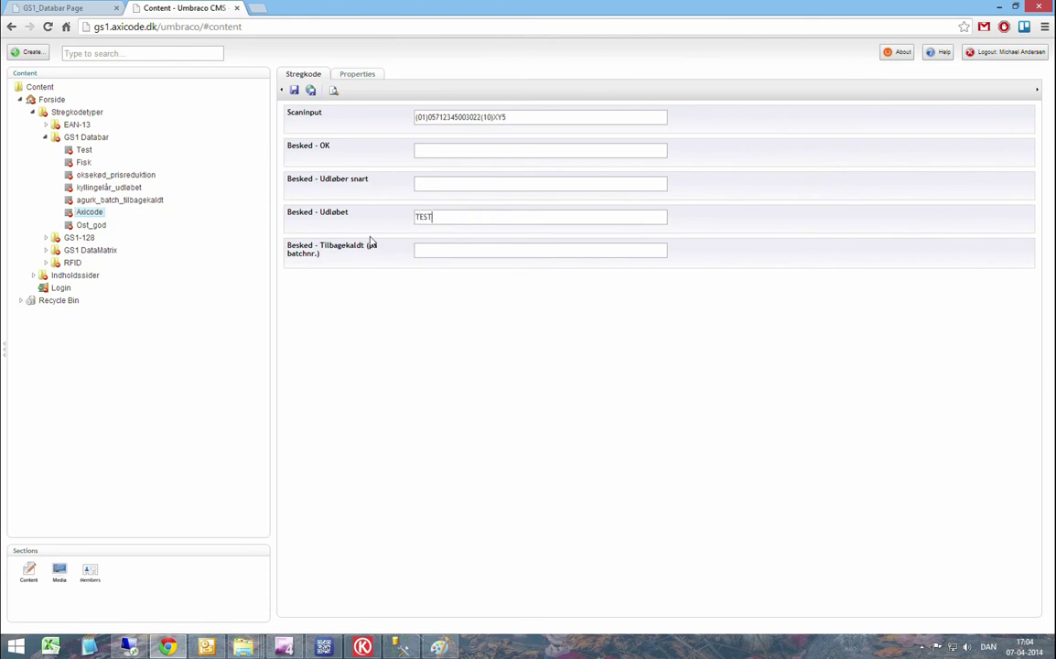
{"action": "type", "text": " CMS"}
{"action": "left_click", "coordinate": [311, 92]}
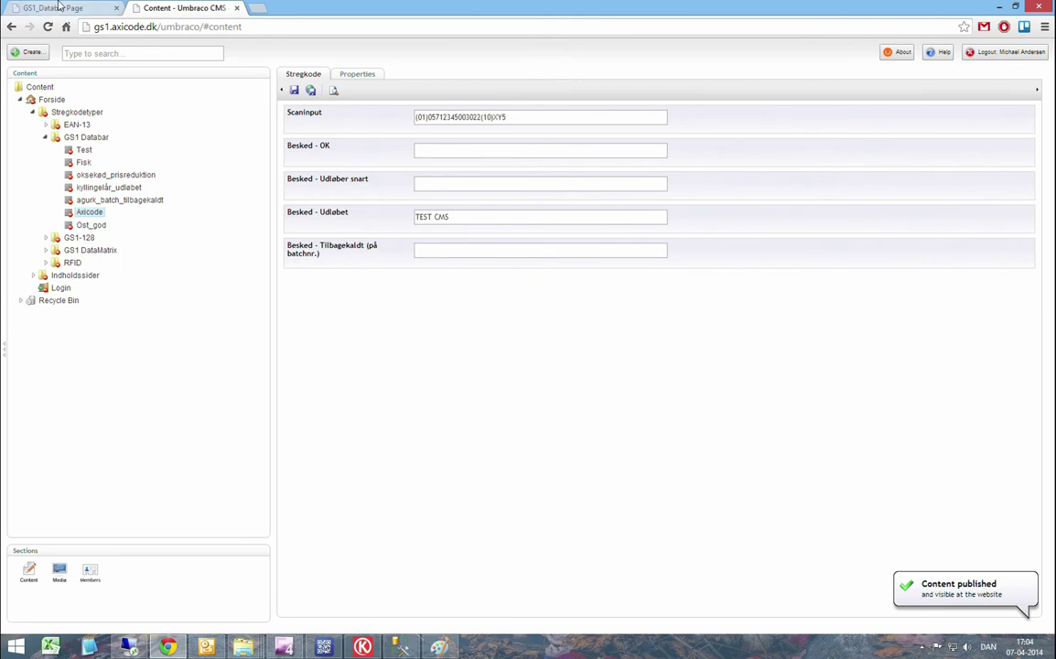
{"action": "left_click", "coordinate": [60, 7]}
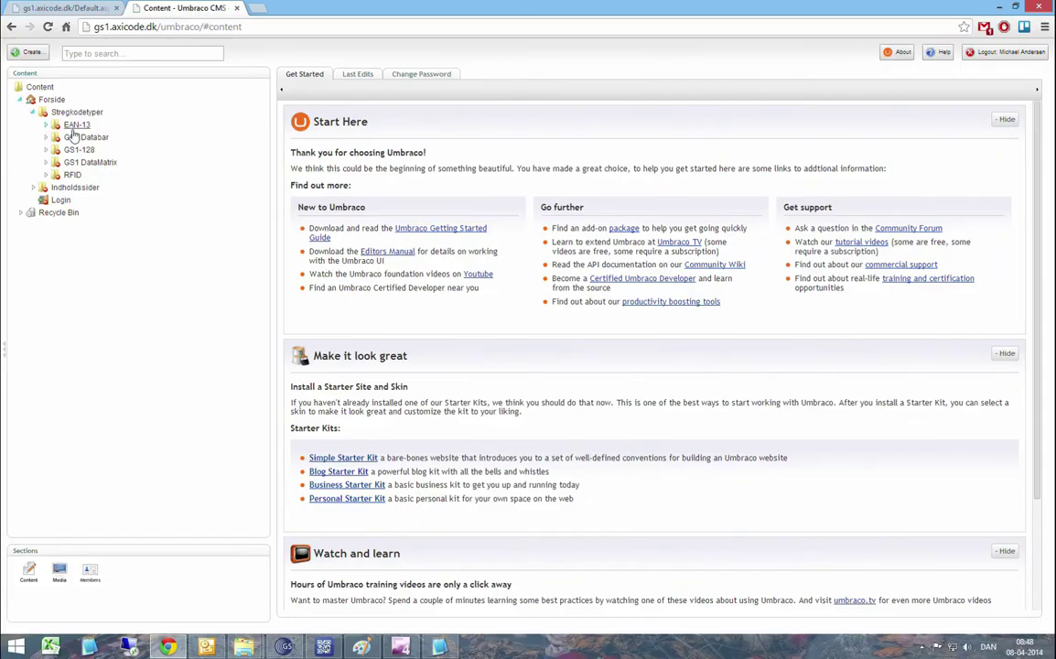
- In the CMS, create an item named "New databar" with document type GS1 Databar under the GS1 Databar node
{"action": "right_click", "coordinate": [71, 141]}
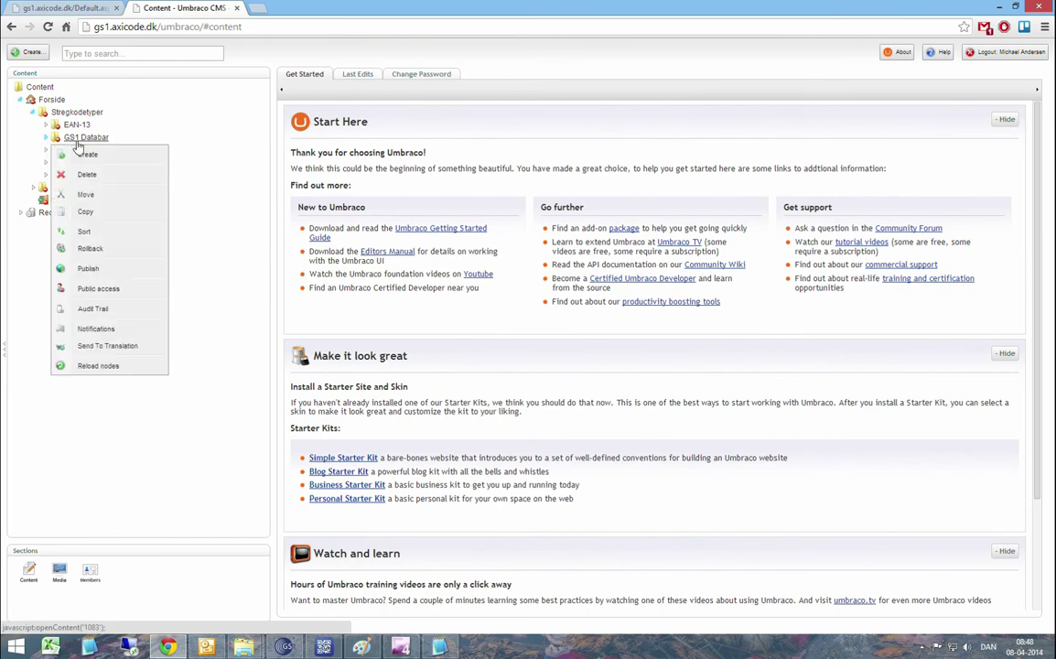
{"action": "left_click", "coordinate": [85, 156]}
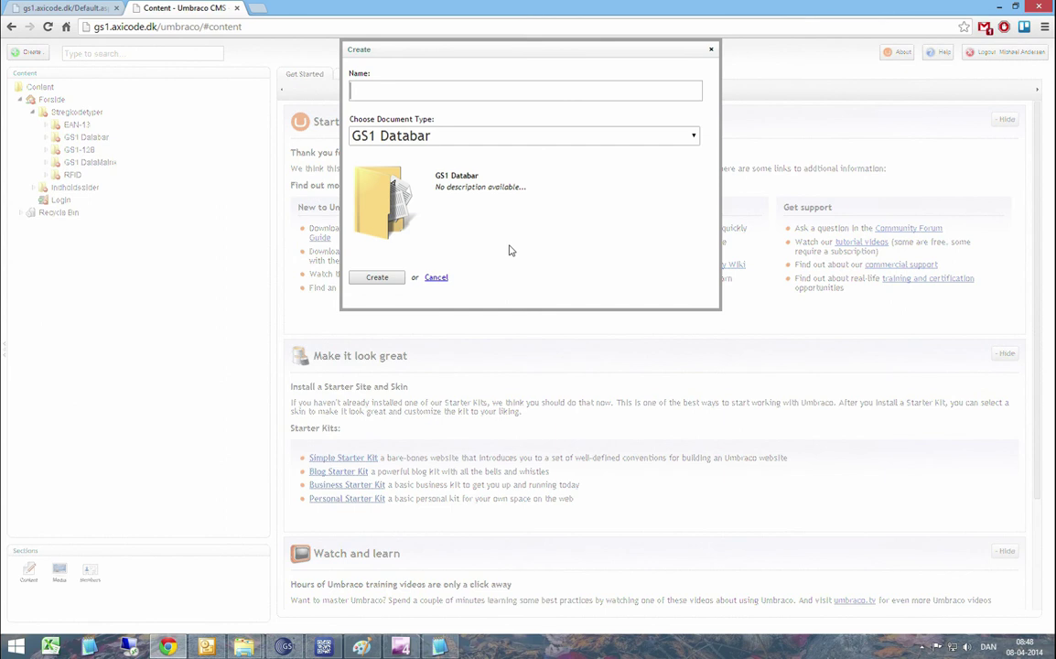
{"action": "type", "text": "New databar"}
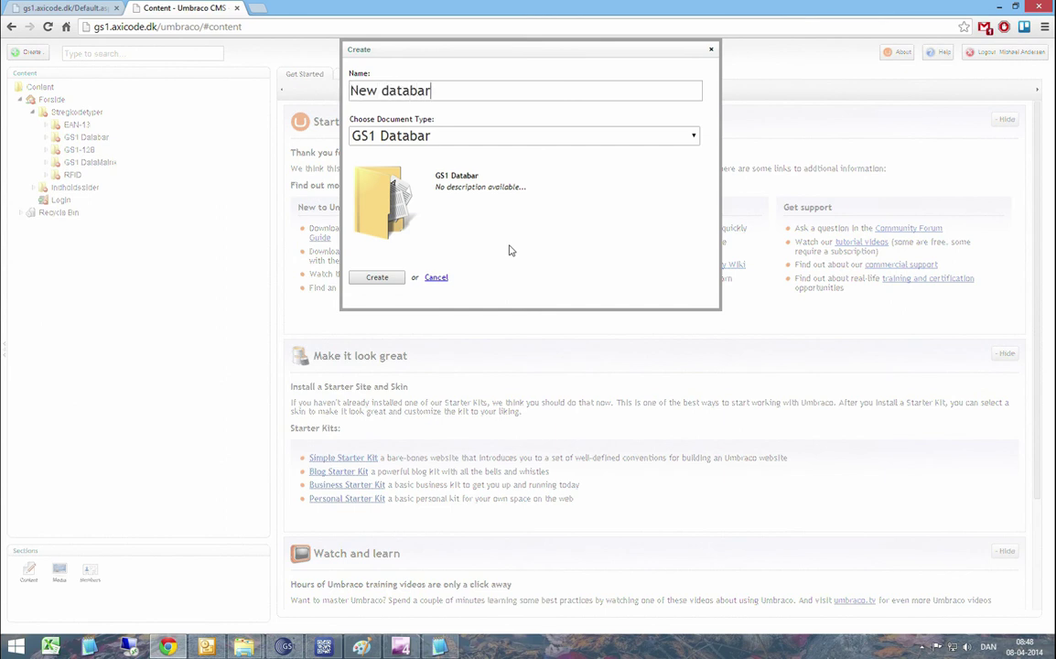
{"action": "left_click", "coordinate": [382, 280]}
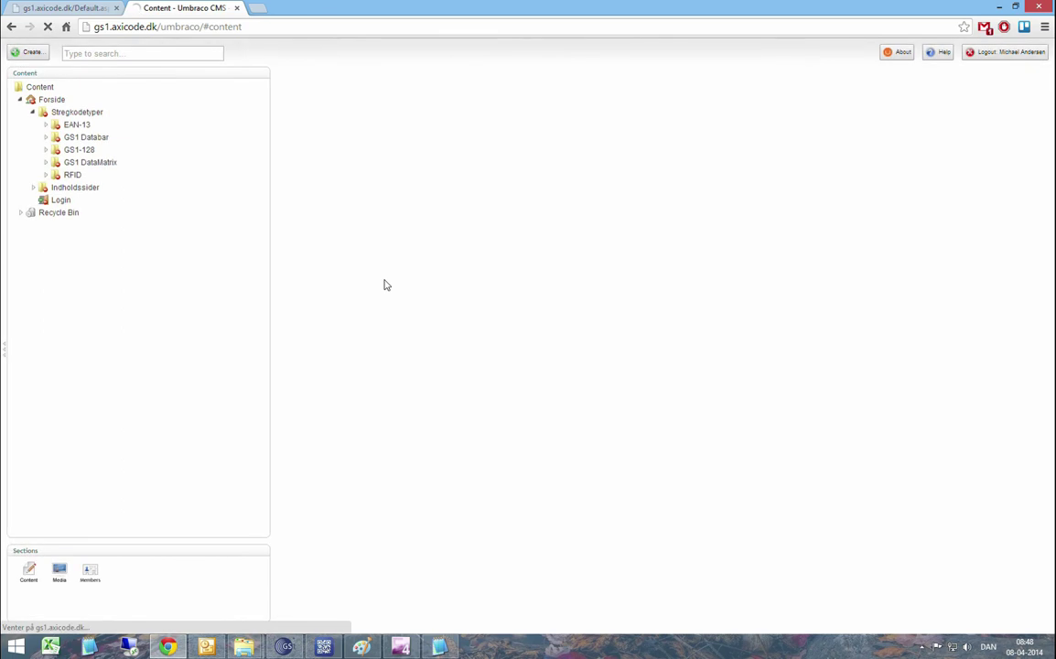
{"action": "left_click", "coordinate": [435, 118]}
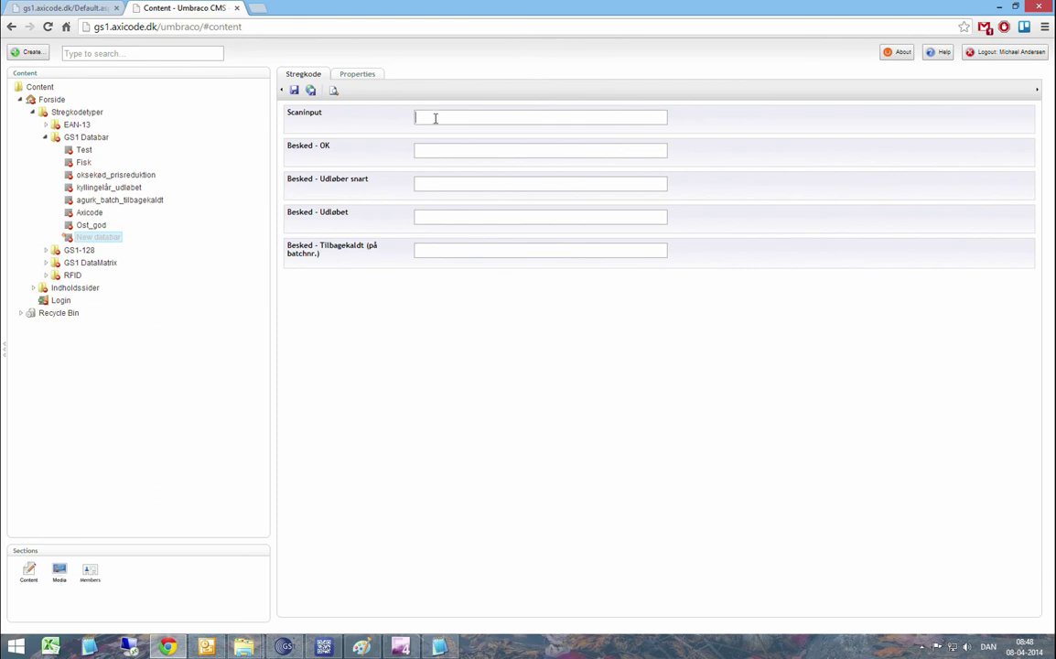
{"action": "type", "text": "(01)05712345003022(10)123456"}
{"action": "left_click", "coordinate": [442, 151]}
{"action": "type", "text": "age"}
{"action": "left_click", "coordinate": [310, 90]}
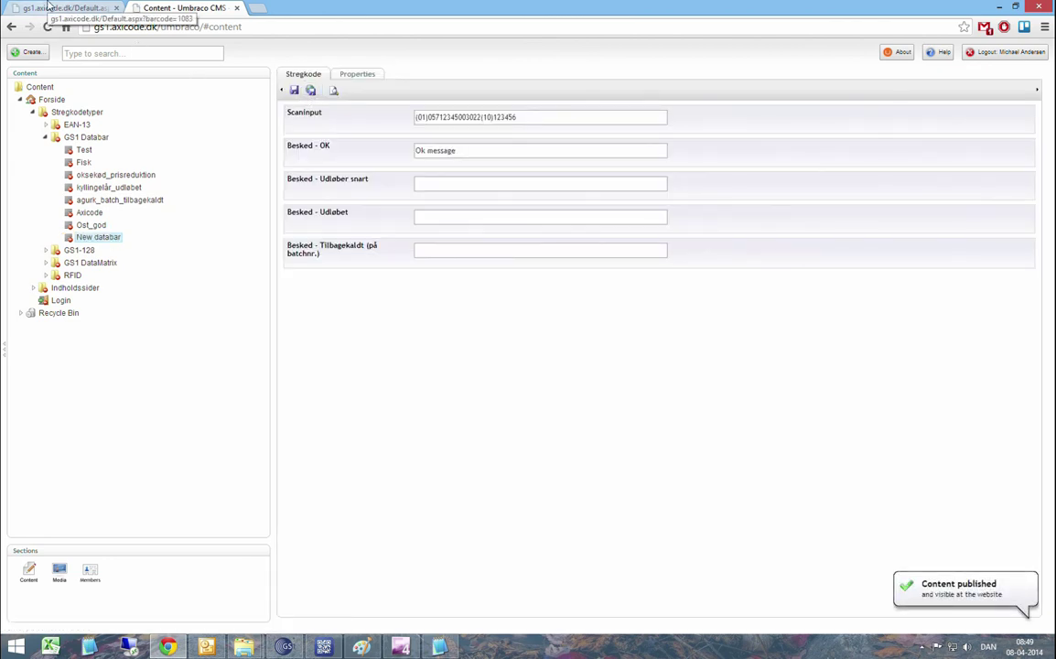
{"action": "left_click", "coordinate": [50, 7]}
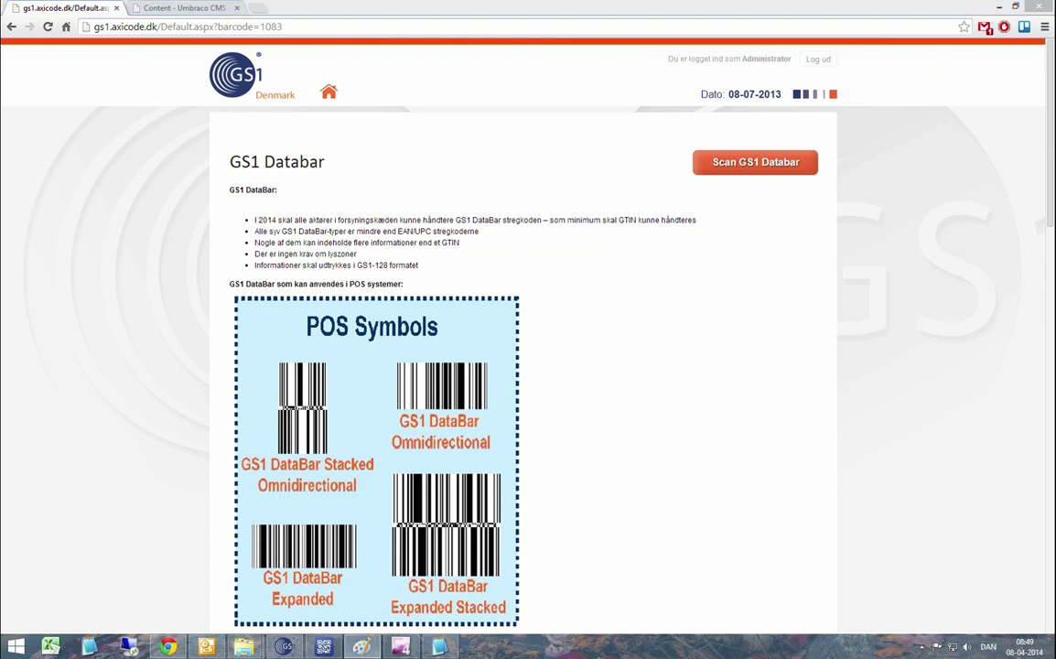
{"action": "left_click", "coordinate": [763, 161]}
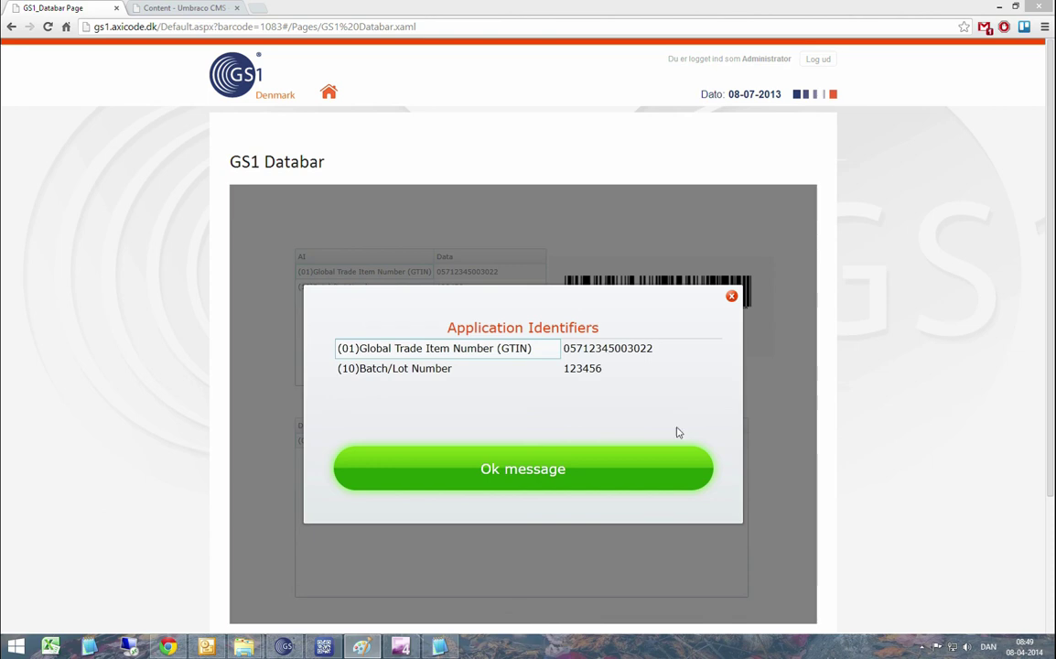
{"action": "left_click", "coordinate": [531, 462]}
{"action": "left_click", "coordinate": [531, 462]}
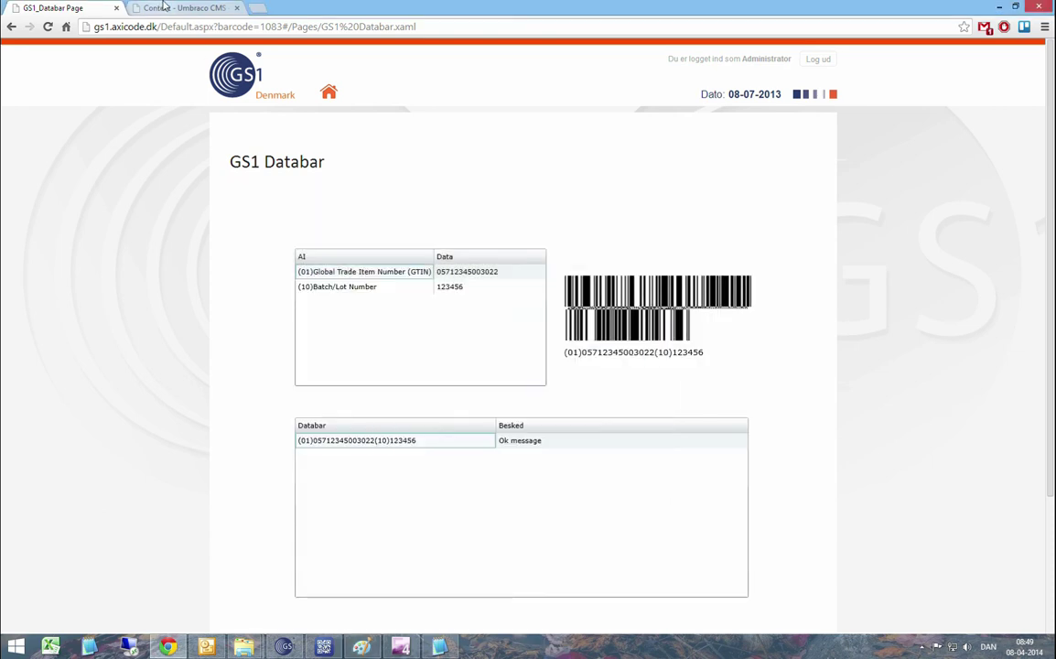
- In the CMS, clear New databar's "Besked - OK", set "Besked - Udløber snart" to "Warning message", publish it, and return to the website
{"action": "left_click", "coordinate": [171, 7]}
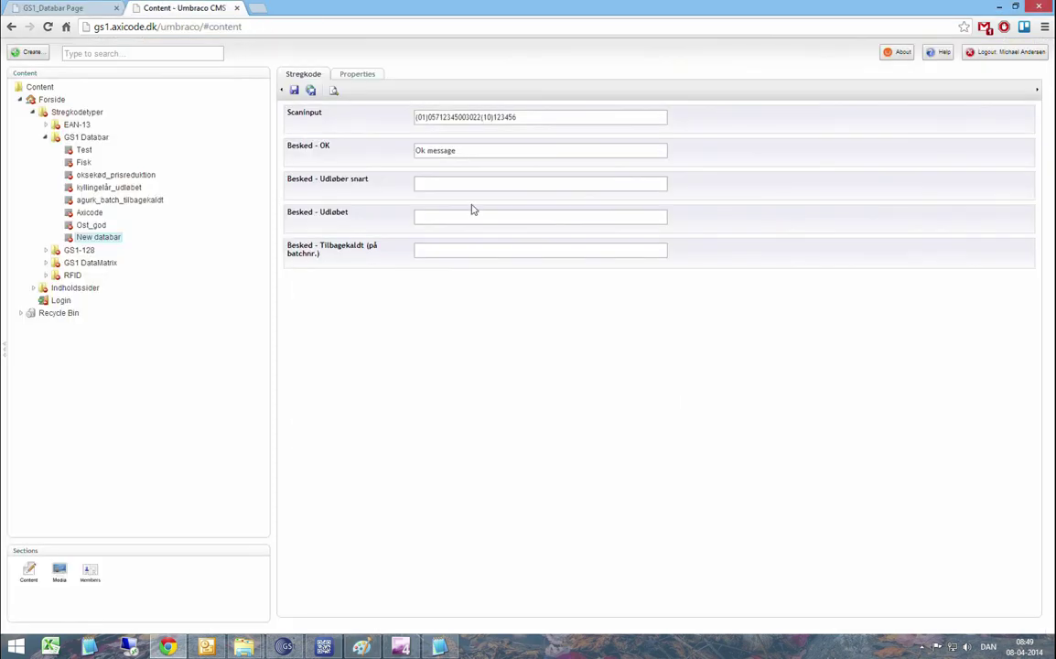
{"action": "left_click_drag", "start_coordinate": [473, 151], "coordinate": [392, 149]}
{"action": "key", "text": "BackSpace"}
{"action": "left_click", "coordinate": [438, 181]}
{"action": "type", "text": "Warning mee"}
{"action": "key", "text": "BackSpace"}
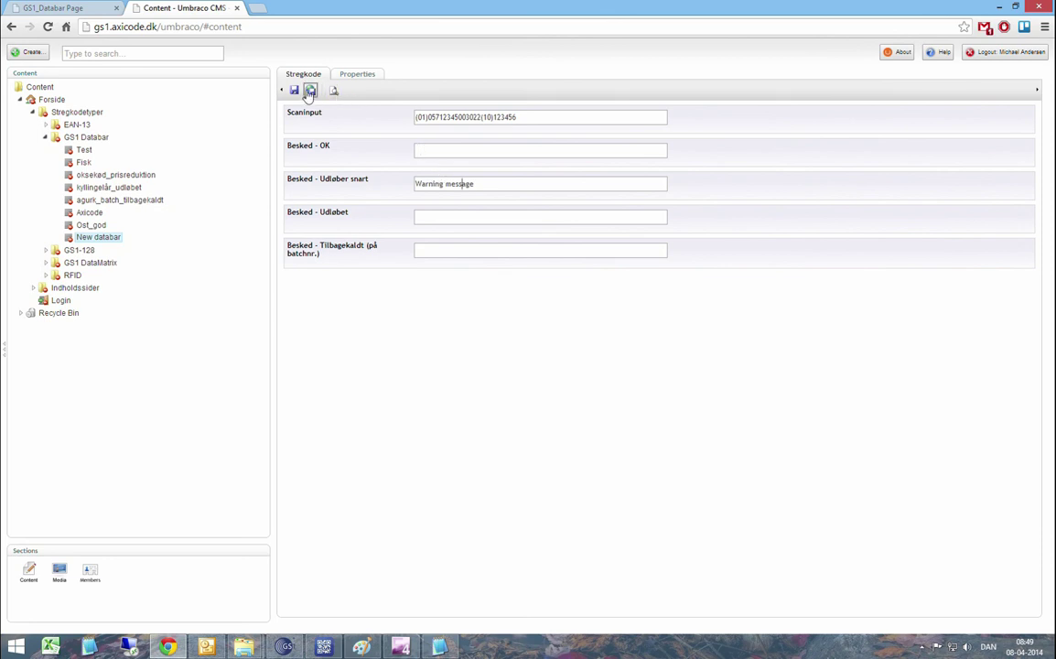
{"action": "left_click", "coordinate": [310, 92]}
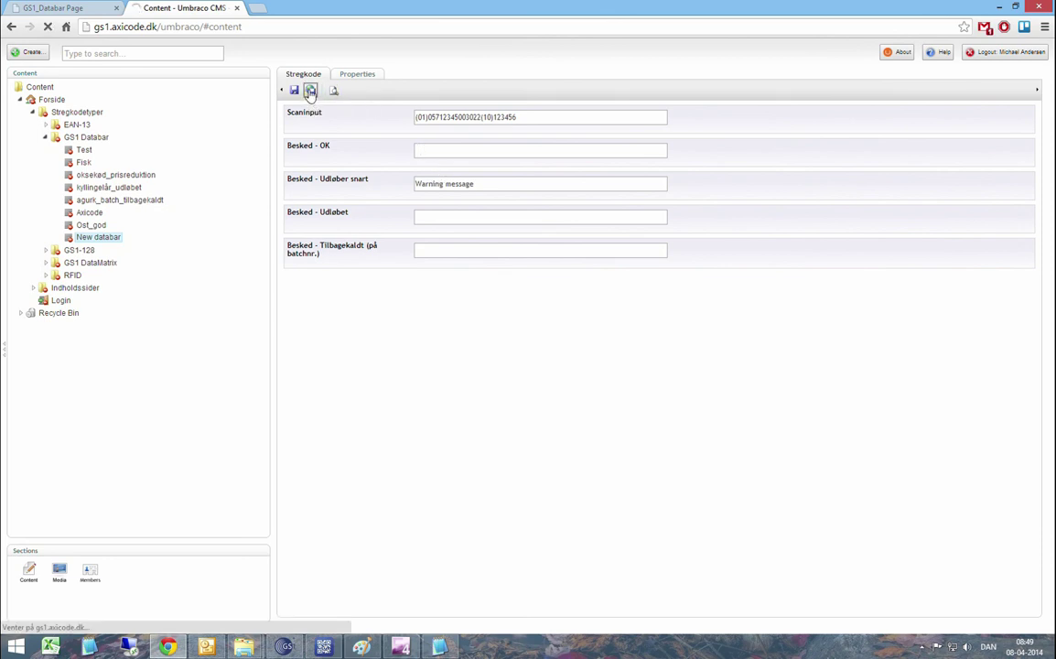
{"action": "left_click", "coordinate": [81, 8]}
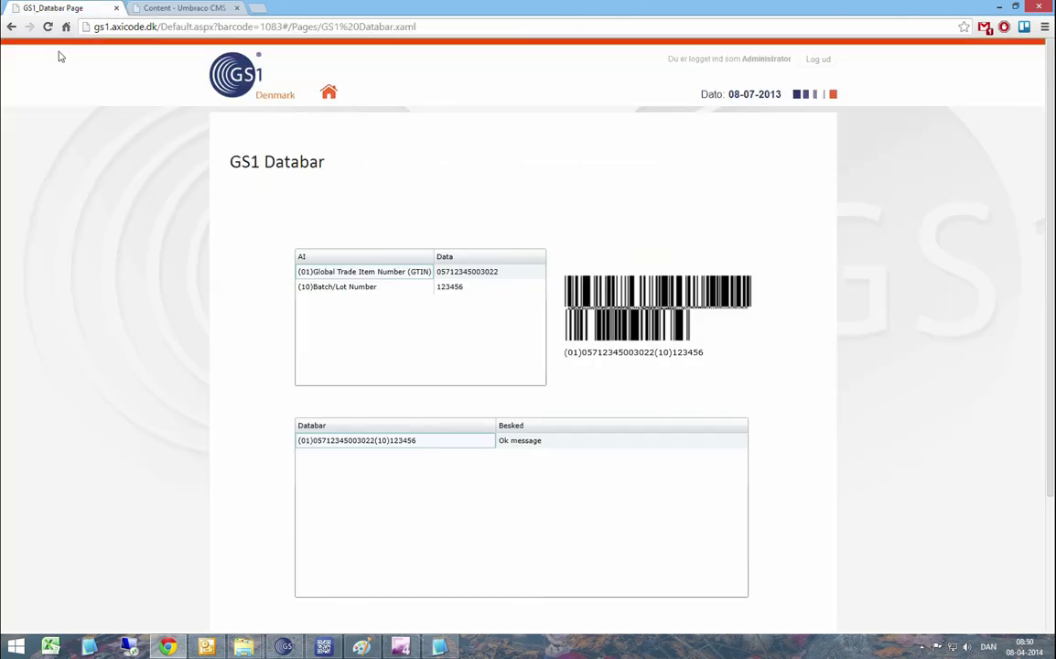